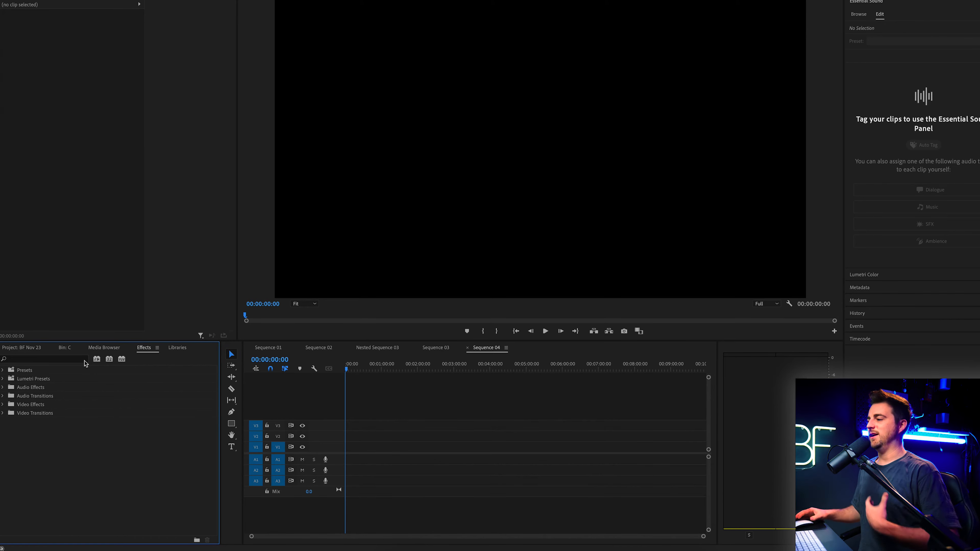
- Create a new Black Video item with the default settings and place it at the start of track V1 in Sequence 04
click(24, 348)
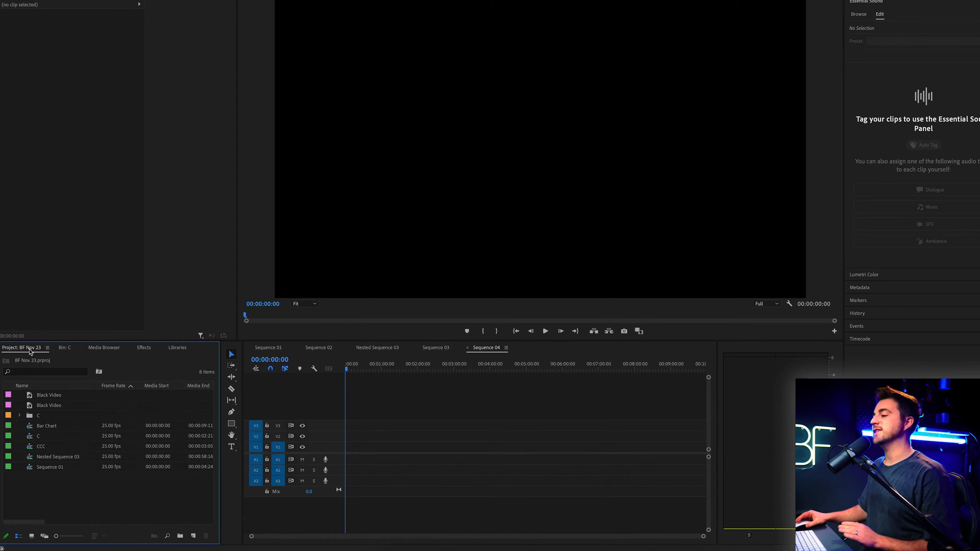
click(193, 535)
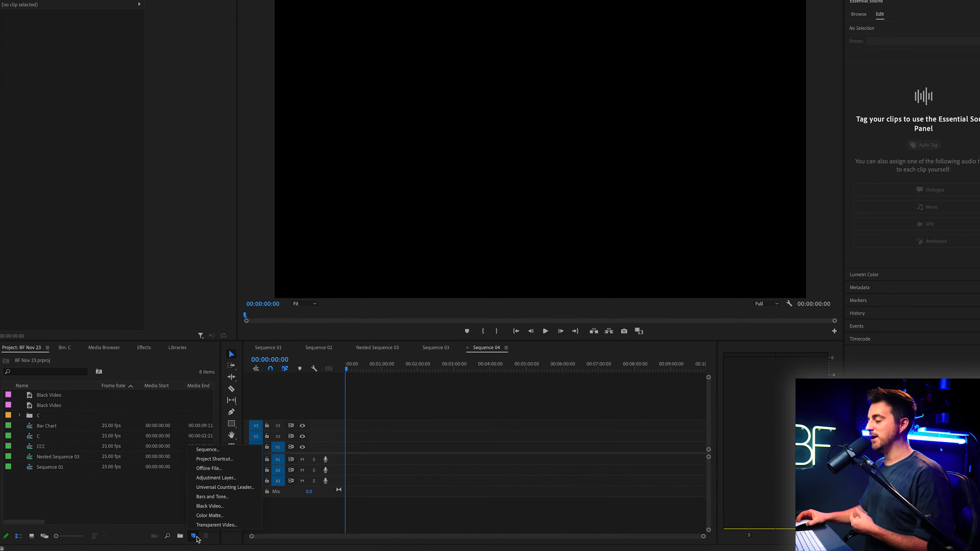
click(212, 509)
key(Return)
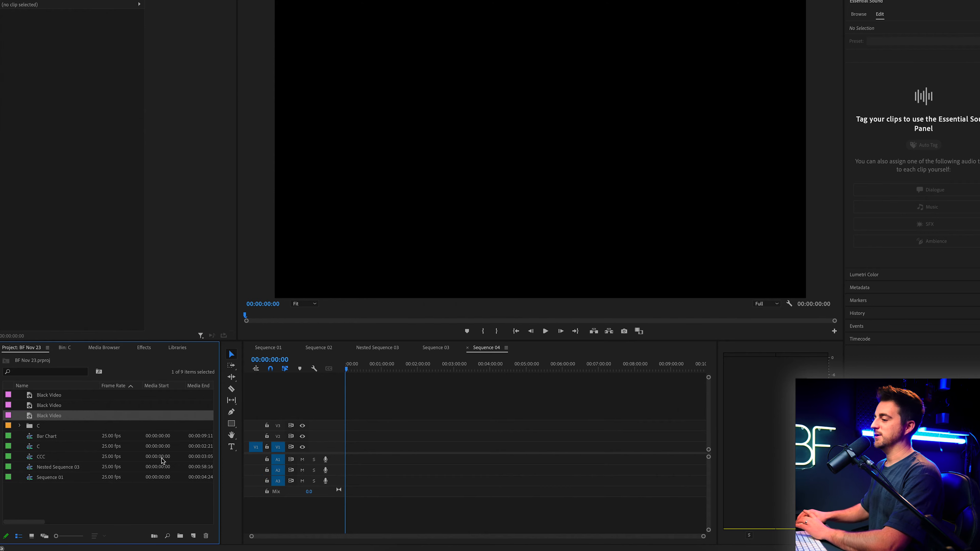
drag(72, 419, 340, 461)
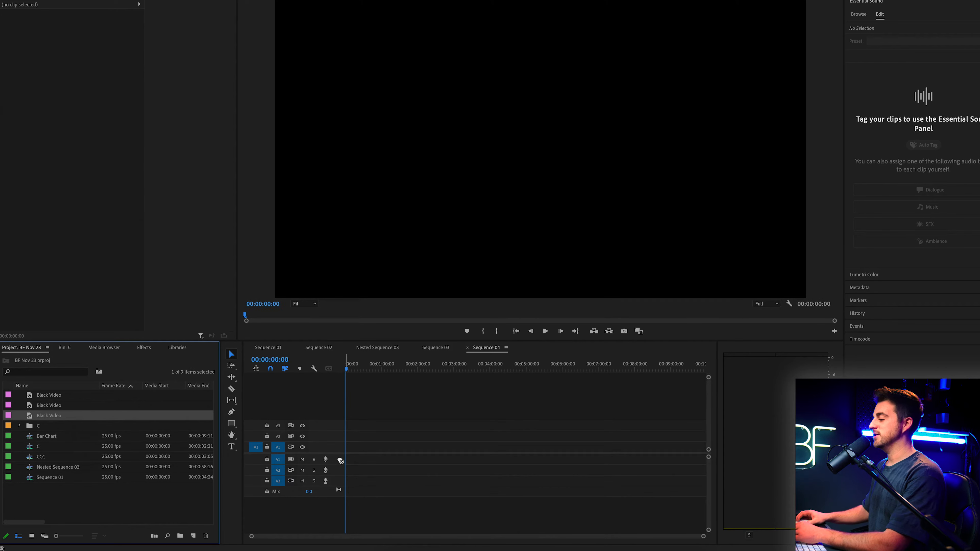
drag(223, 427, 372, 447)
click(438, 447)
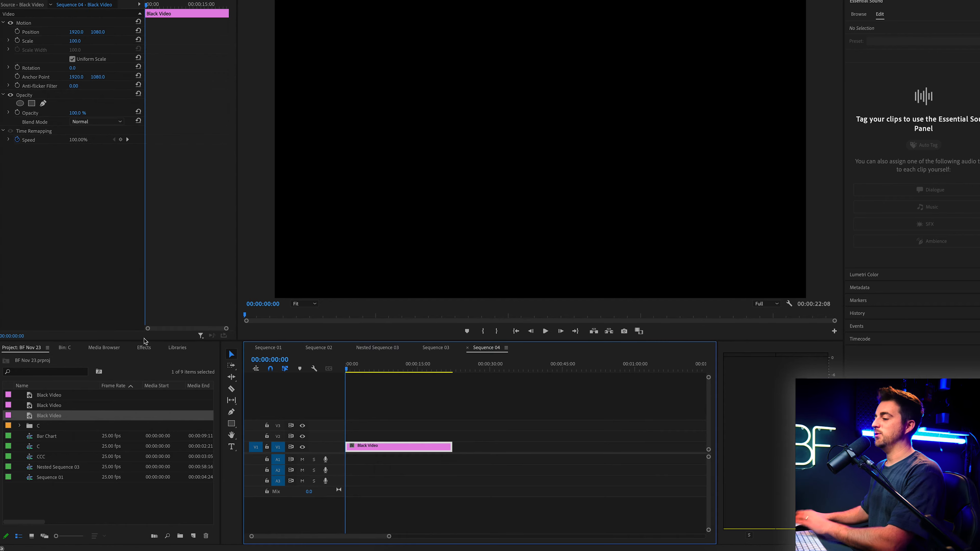
- Find the Color Correction Tint effect and apply it to the Black Video clip
click(143, 347)
click(46, 362)
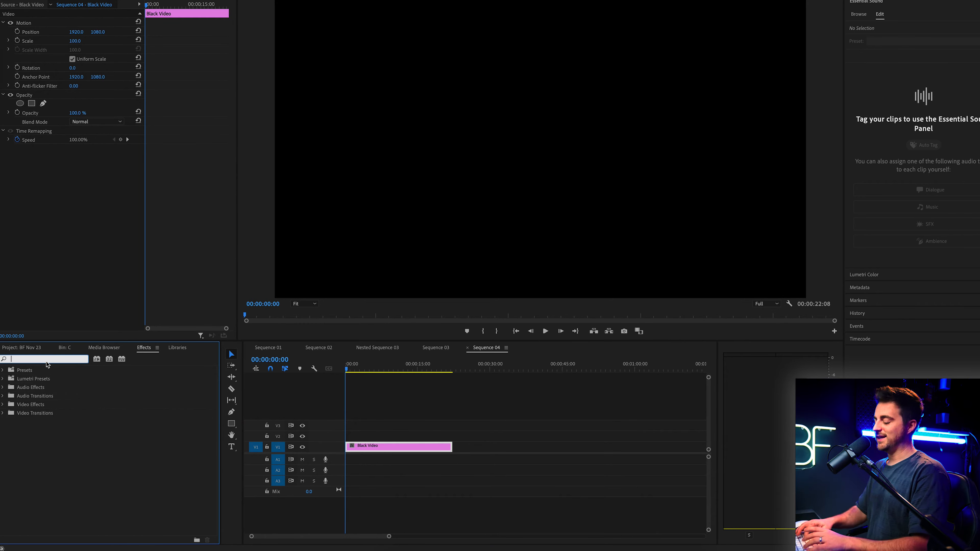
text(tint)
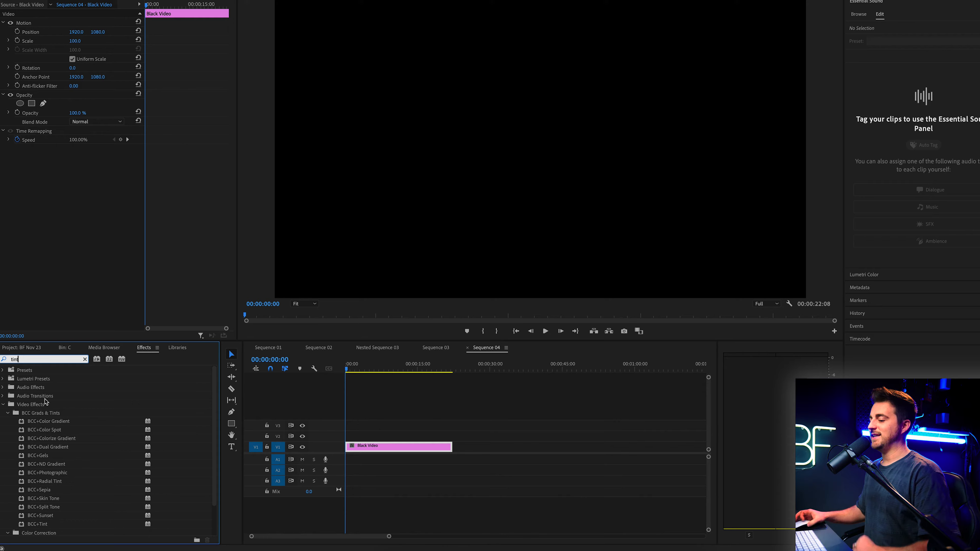
click(42, 503)
drag(41, 501, 386, 448)
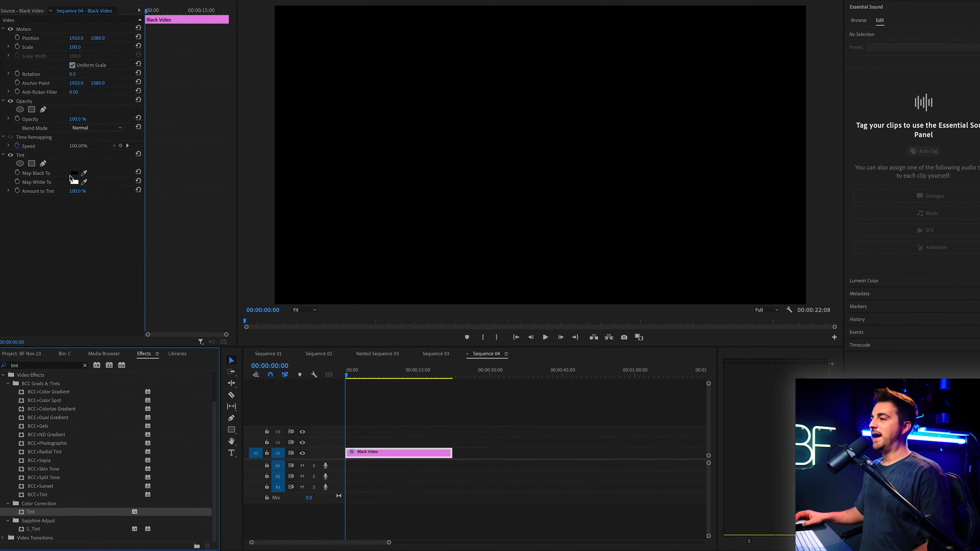
- Map the tint's black to a soft, muted blue for the background, lock track V1 and clear the effects search
click(74, 170)
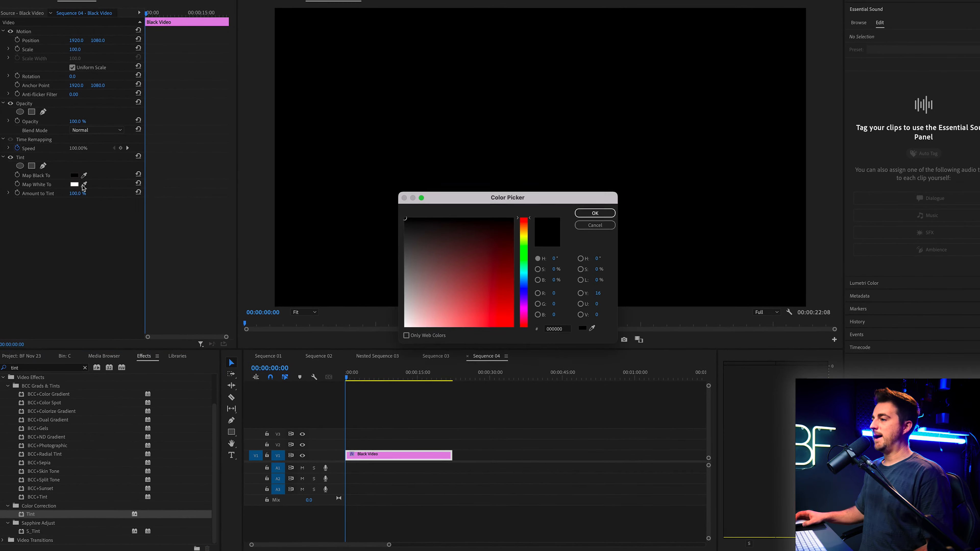
click(524, 279)
click(476, 259)
click(476, 294)
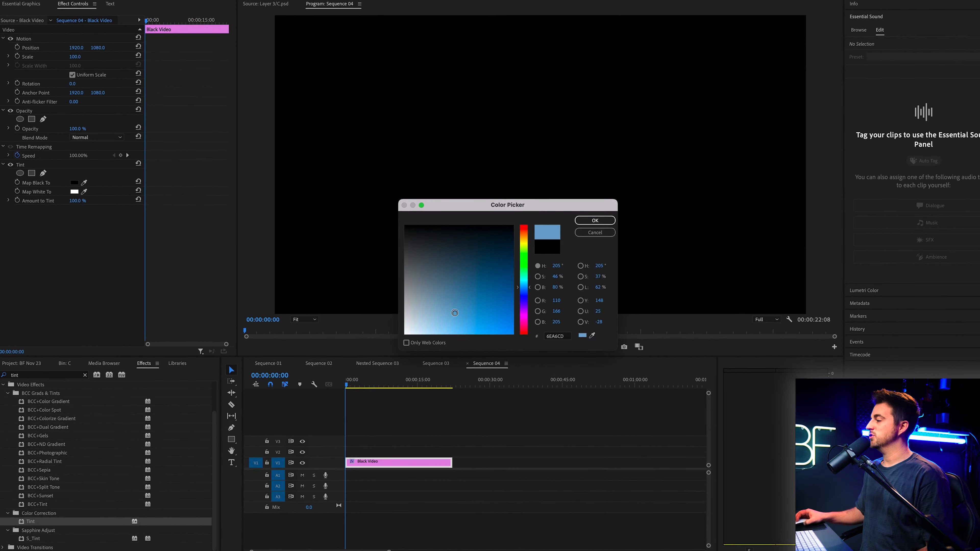
click(437, 308)
click(582, 229)
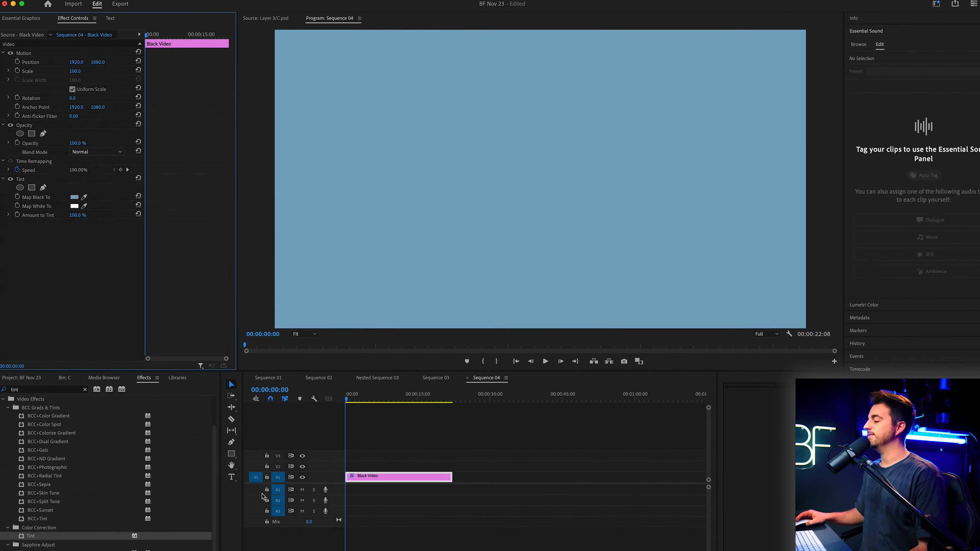
click(267, 481)
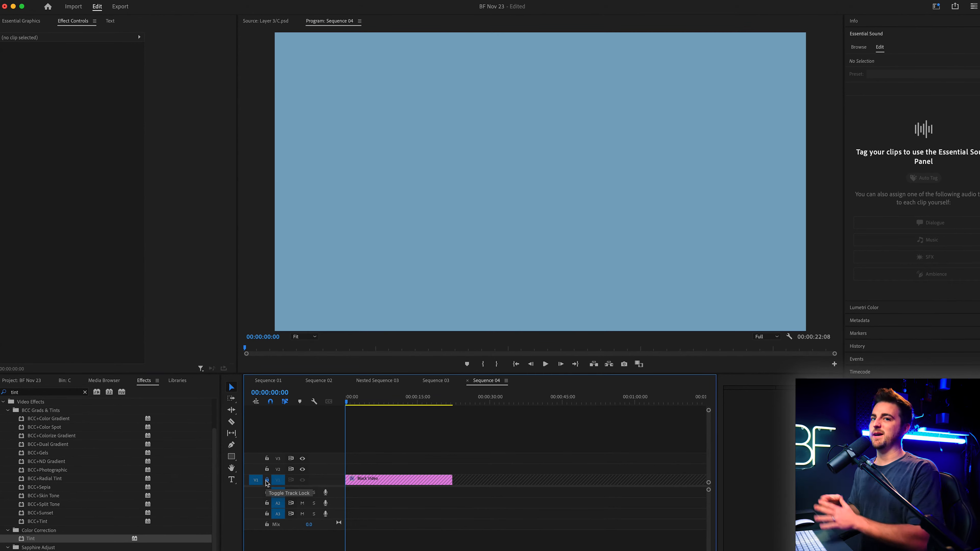
click(85, 392)
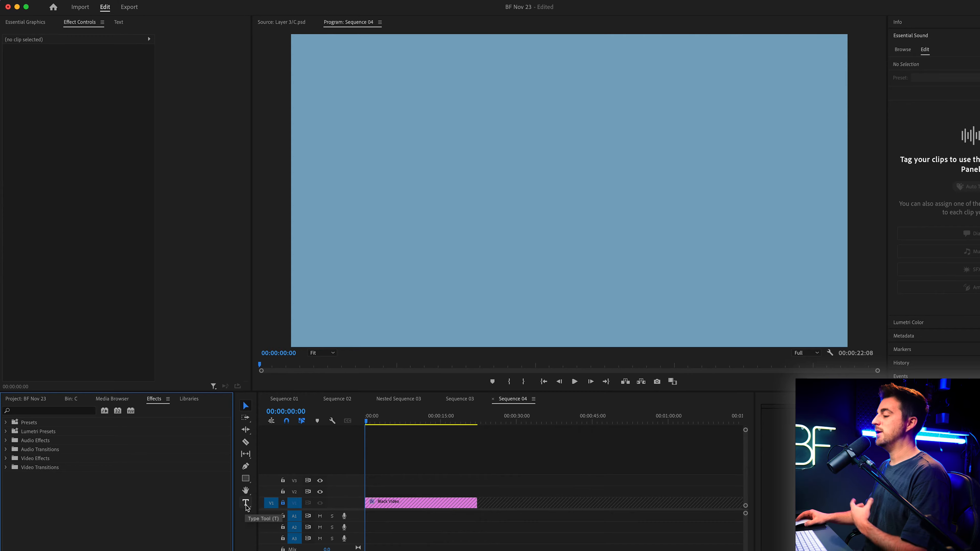
- Add a text layer reading BROOKER to the frame and select all of its text
click(246, 503)
click(463, 202)
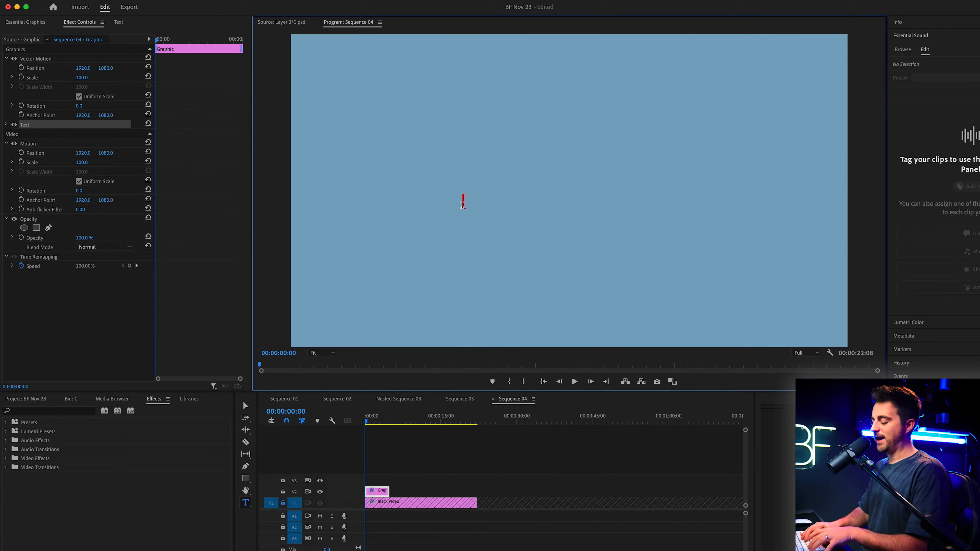
text(BROOKER)
key(super+a)
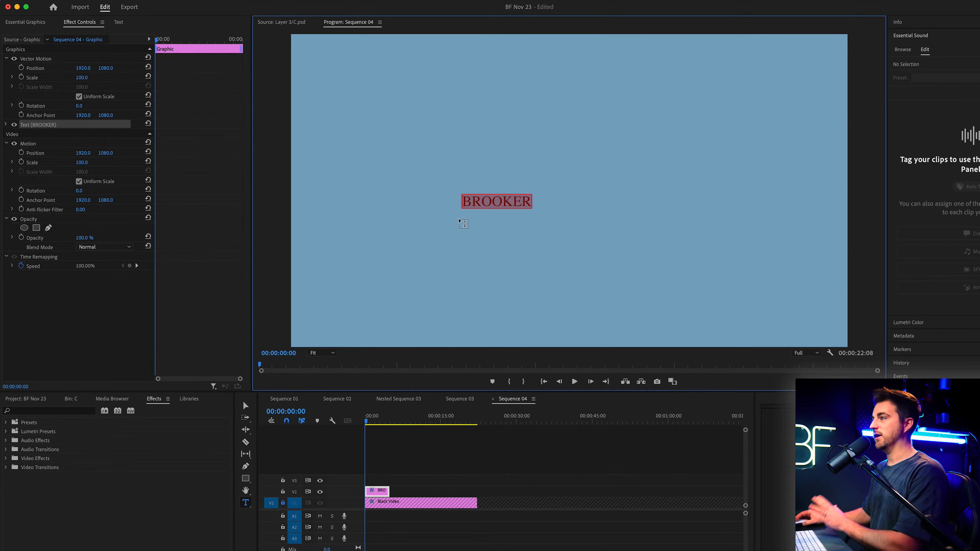
- Format the BROOKER text in Super Fresh Regular at size 281, with centre alignment and a white fill
click(6, 125)
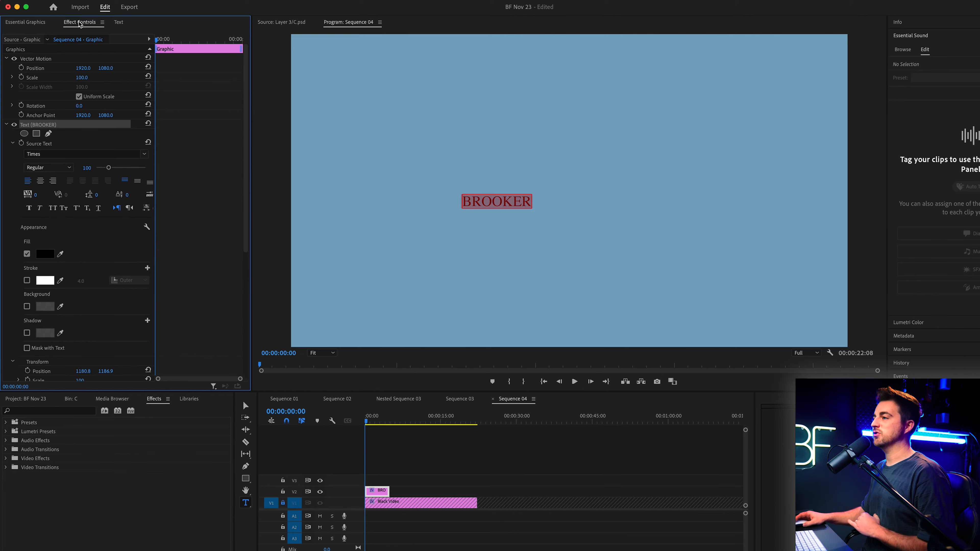
click(144, 155)
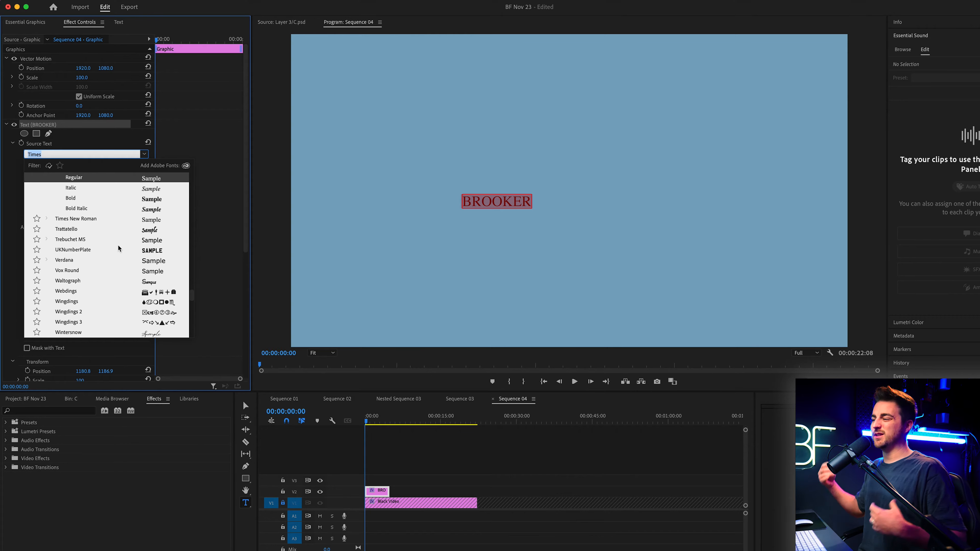
scroll(119, 248, up, 5)
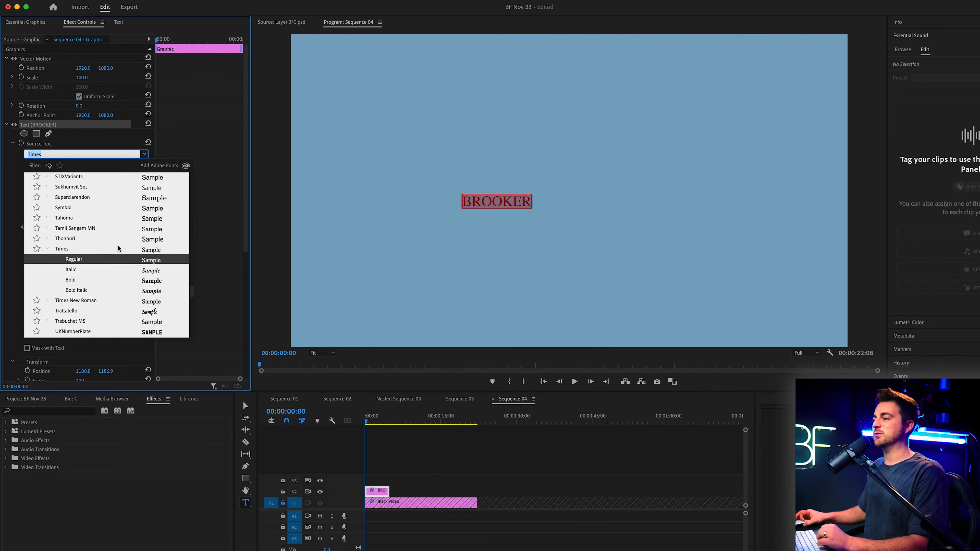
scroll(92, 236, up, 3)
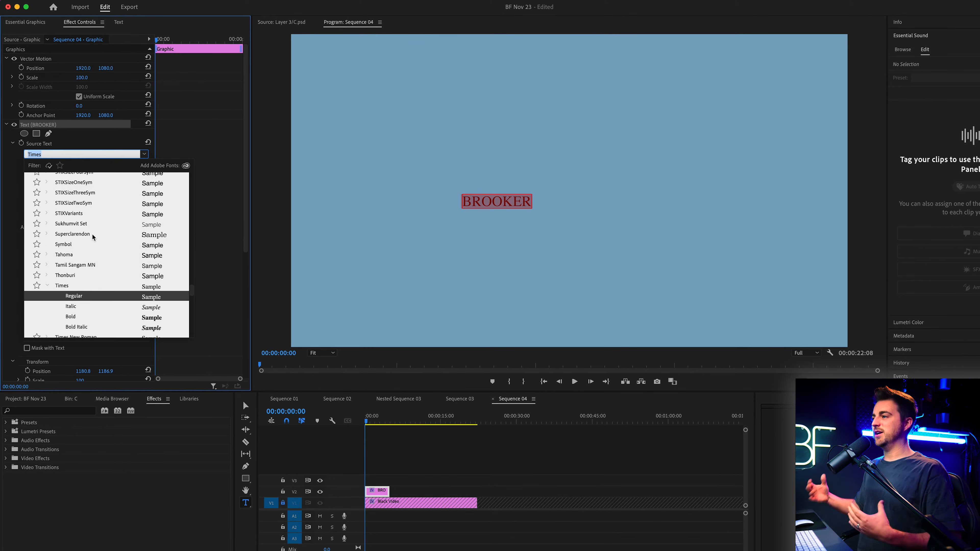
scroll(92, 237, up, 8)
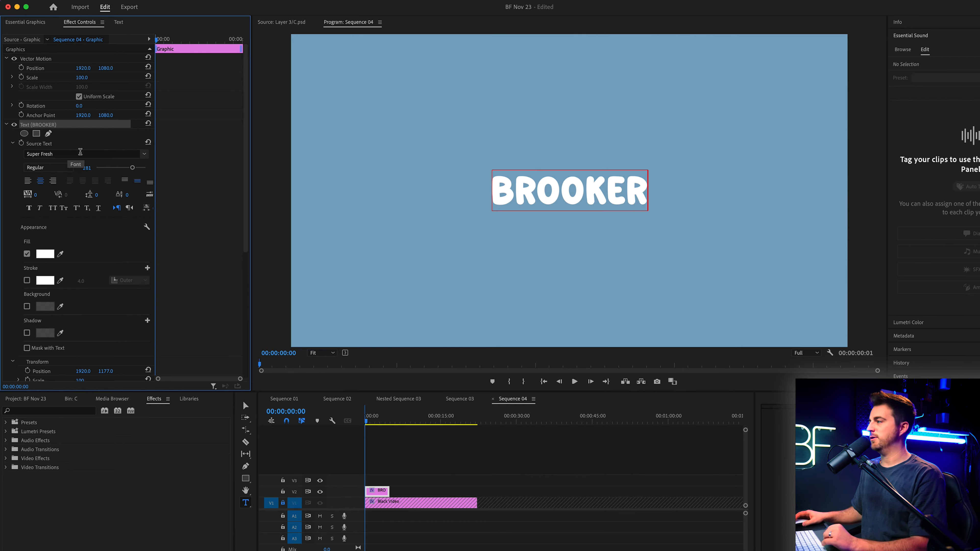
- Extend the BROOKER text clip on V2 so it ends together with the Black Video background
click(592, 490)
key(backslash)
click(459, 424)
drag(459, 424, 391, 421)
key(minus)
drag(414, 490, 589, 490)
click(570, 496)
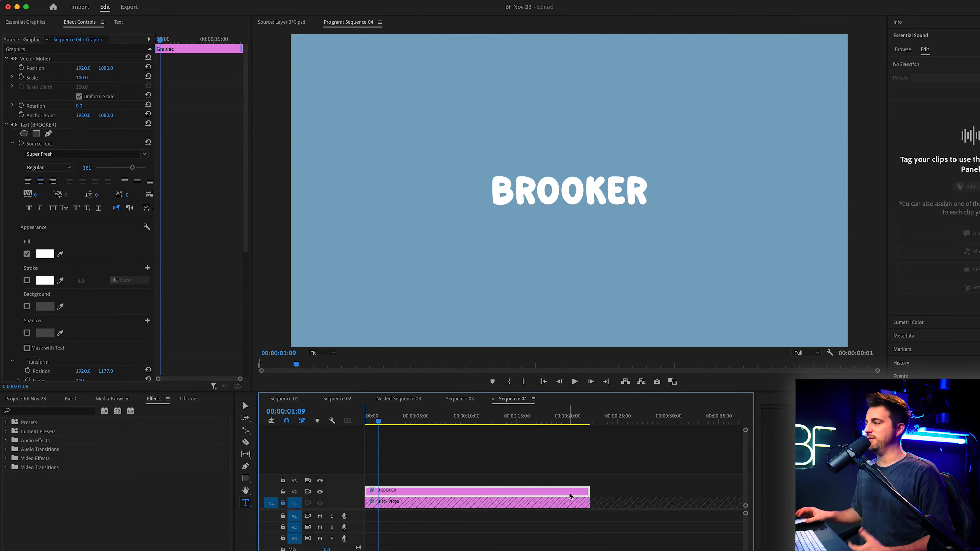
- Set the BROOKER text's font size to 400 and its vertical Transform position to 1262
drag(132, 168, 150, 171)
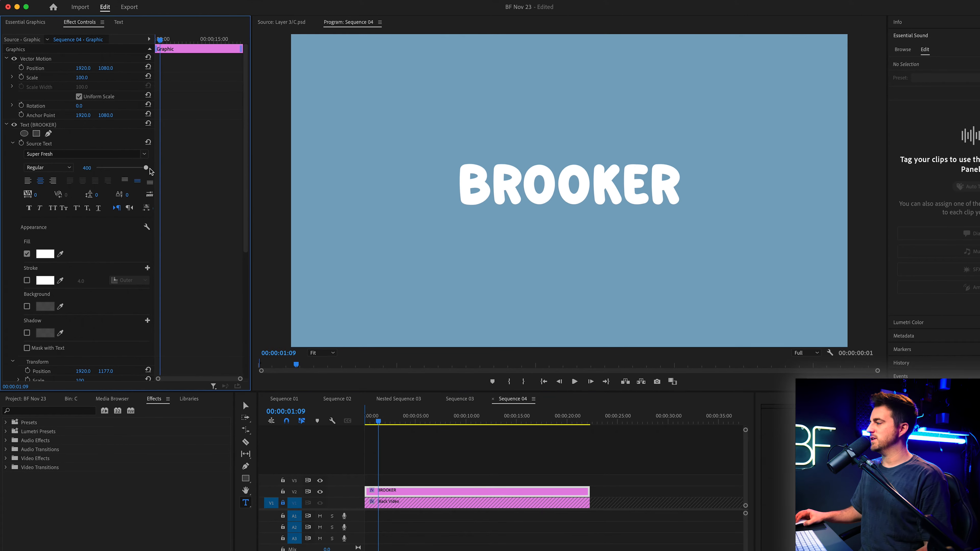
click(50, 125)
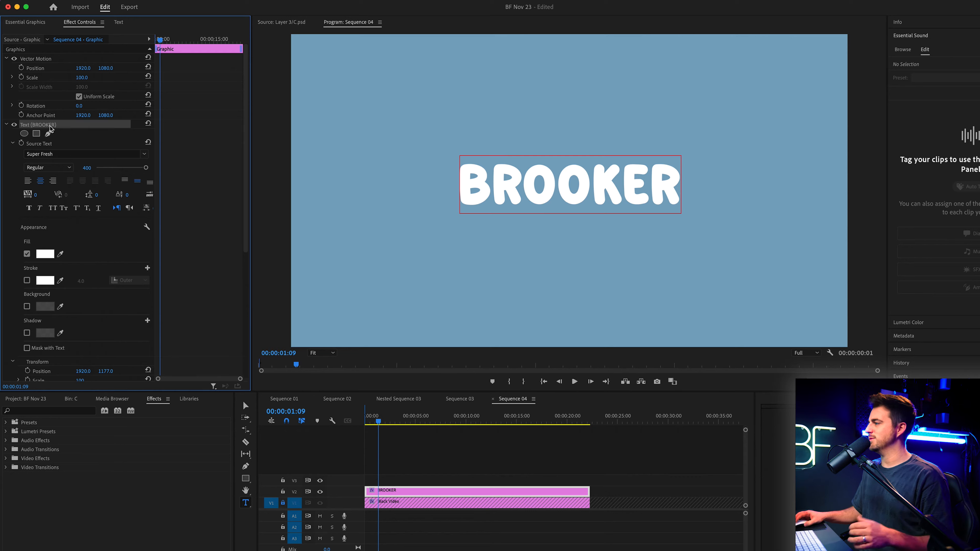
scroll(166, 261, down, 5)
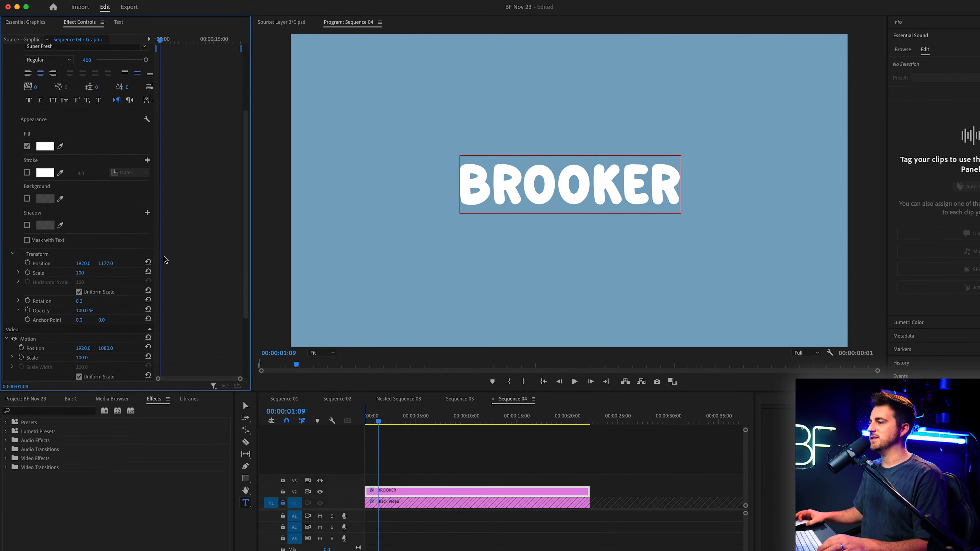
drag(109, 229, 145, 228)
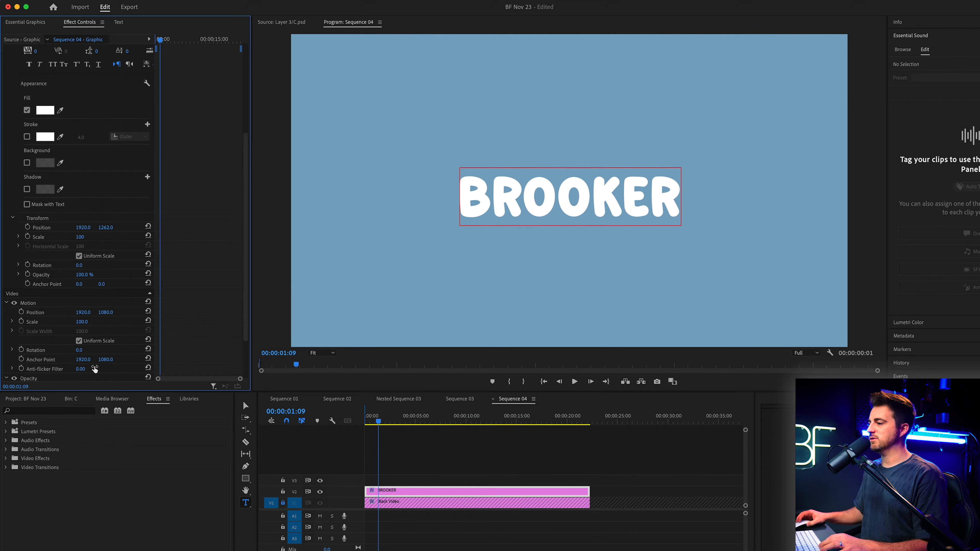
- Reduce the BROOKER clip's opacity to 18% and set its vertical Motion position to 1033
scroll(102, 340, down, 2)
drag(97, 343, 68, 343)
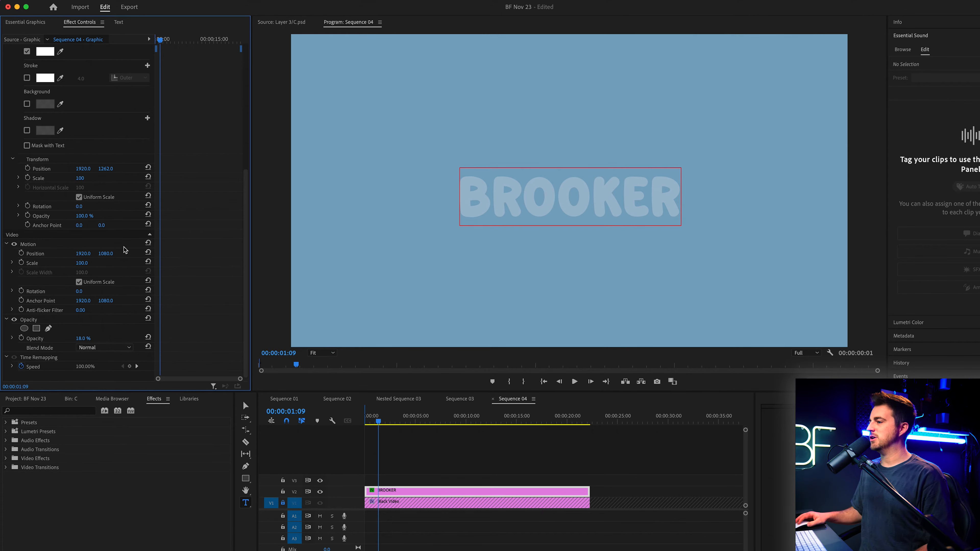
drag(107, 254, 88, 254)
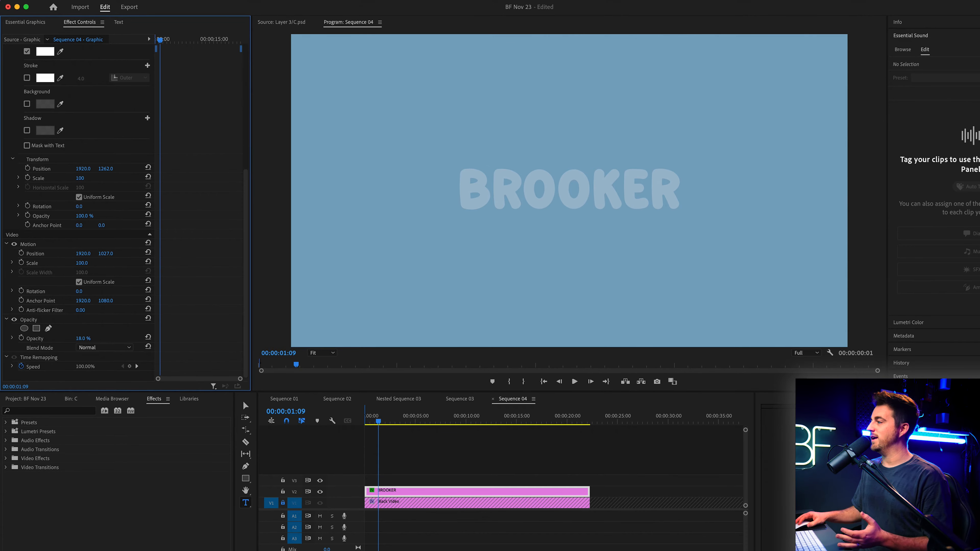
- Duplicate the faded BROOKER clip onto track V4 and lock the original's track V2
click(453, 494)
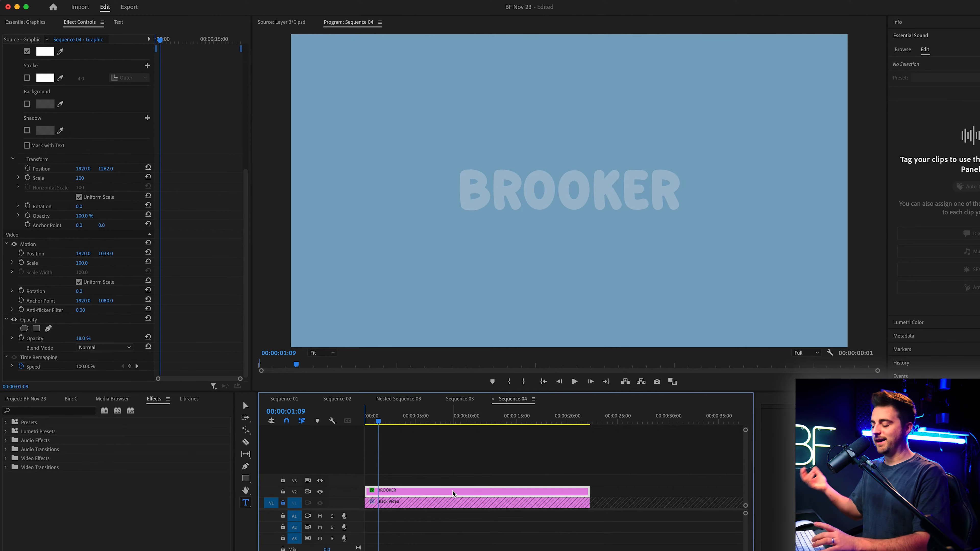
drag(453, 494, 441, 473)
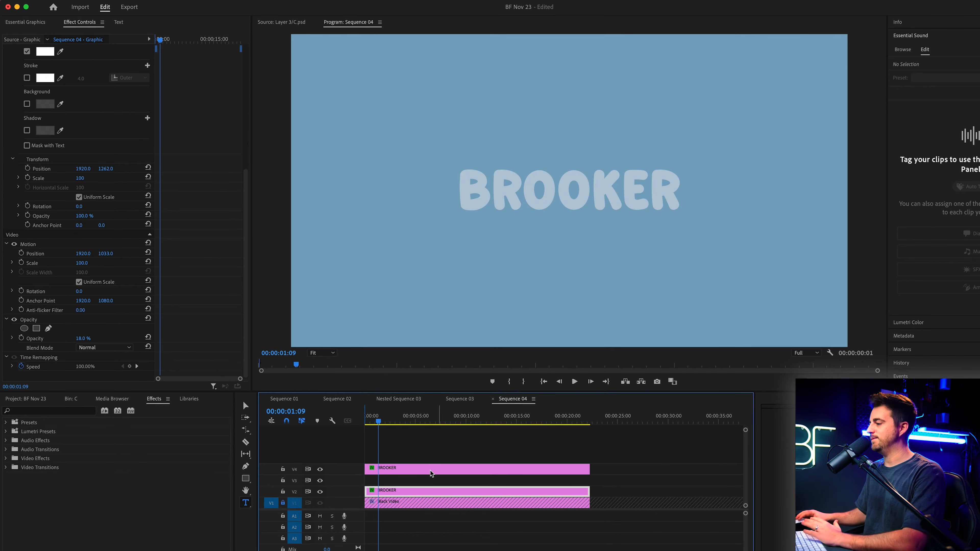
click(282, 491)
- Set the duplicate clip on V4 to 100% opacity and replace its text with the single letter B
scroll(175, 207, down, 5)
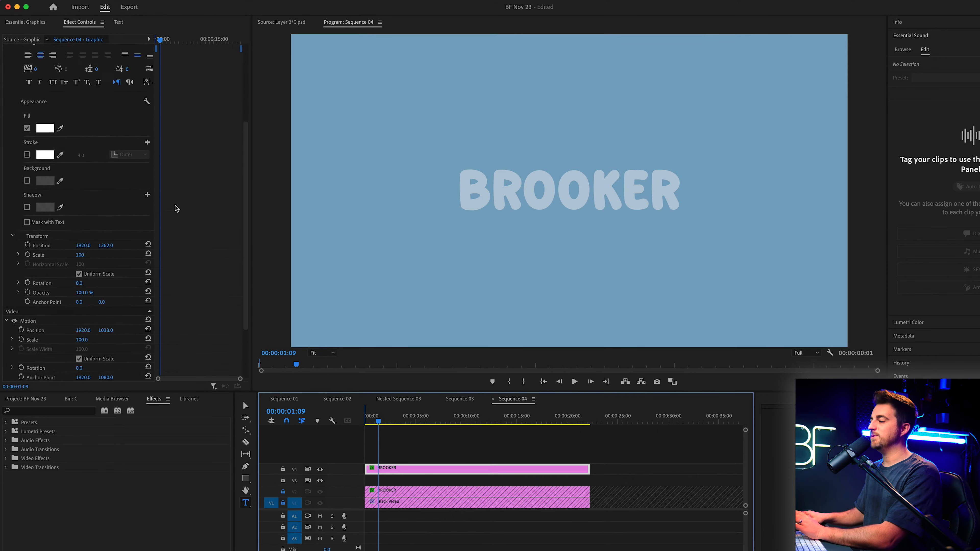
drag(81, 340, 101, 340)
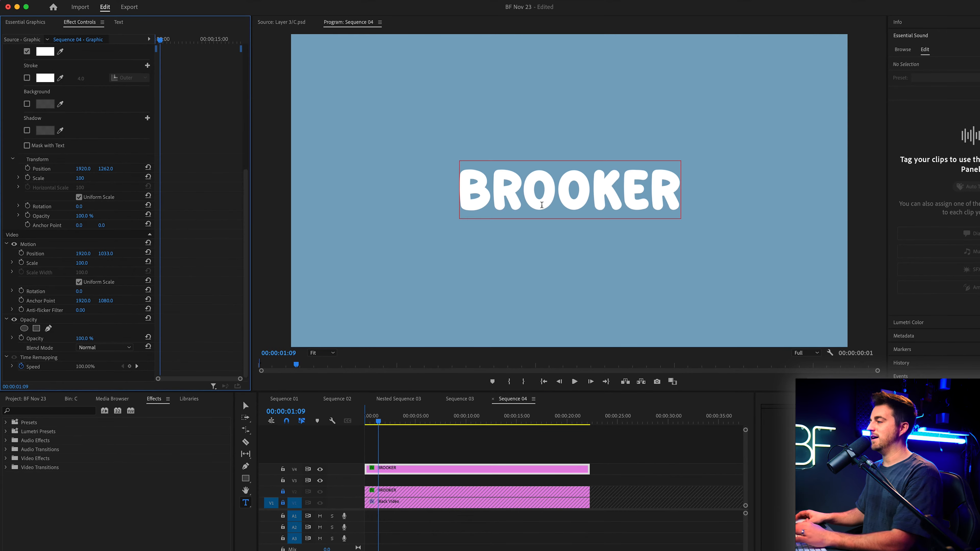
double_click(528, 185)
text(B)
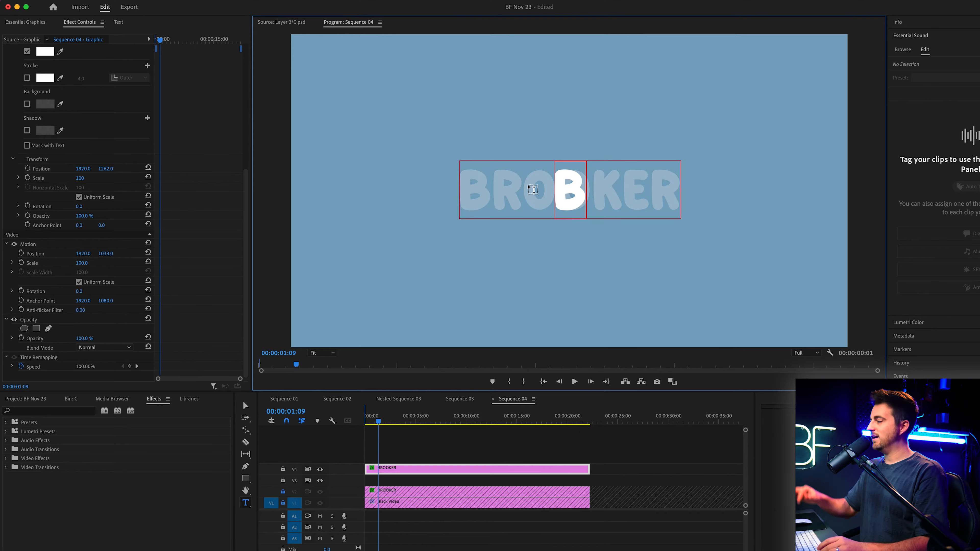
- Set the B clip's horizontal Motion position to 1258 so it covers the first letter of the faded word
click(496, 468)
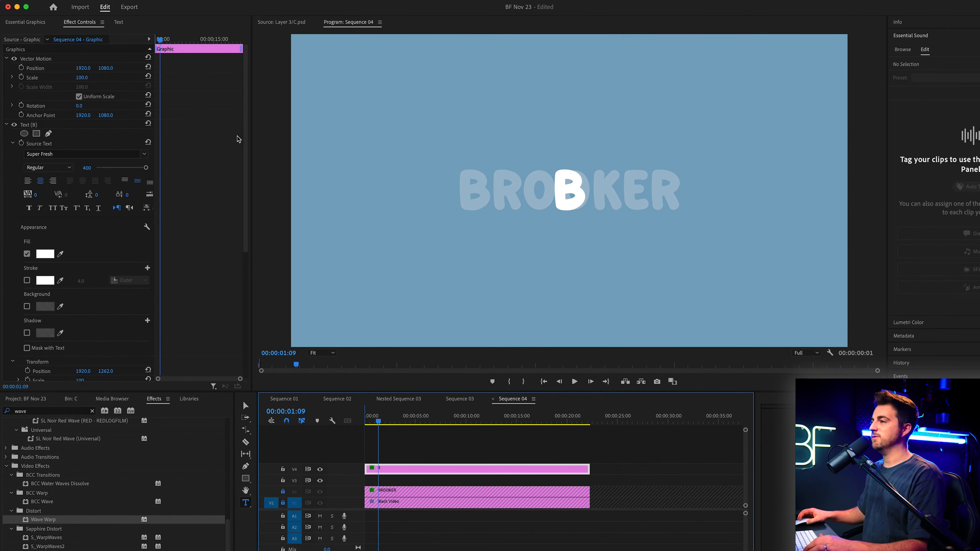
scroll(154, 161, down, 10)
drag(83, 254, 18, 253)
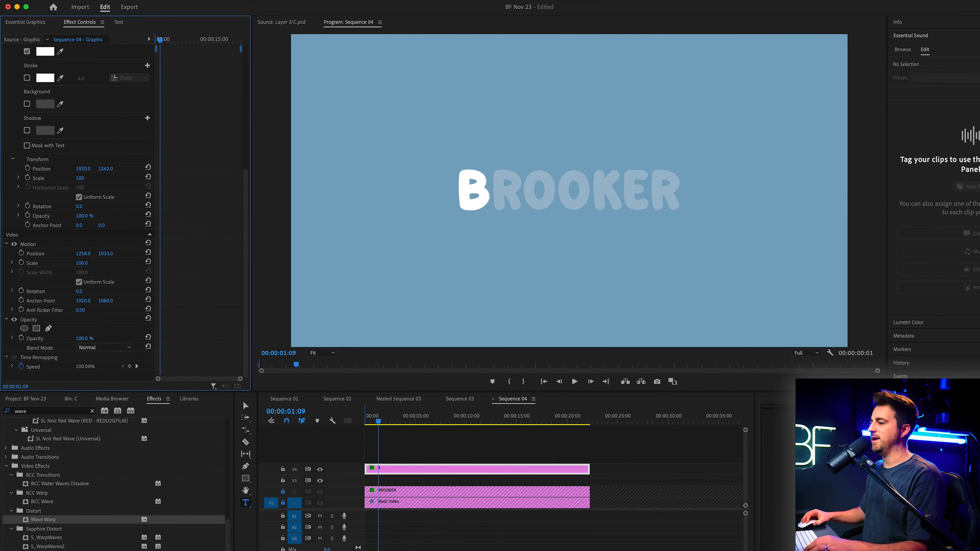
- Find the Wave Warp effect and apply it to the B clip on track V4
click(92, 411)
text(wave)
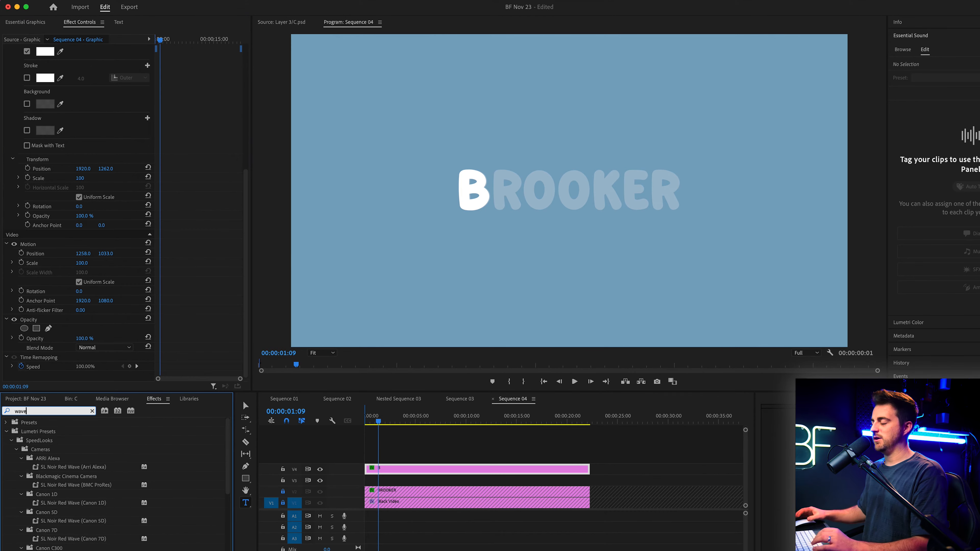
scroll(104, 481, down, 2)
drag(46, 521, 382, 469)
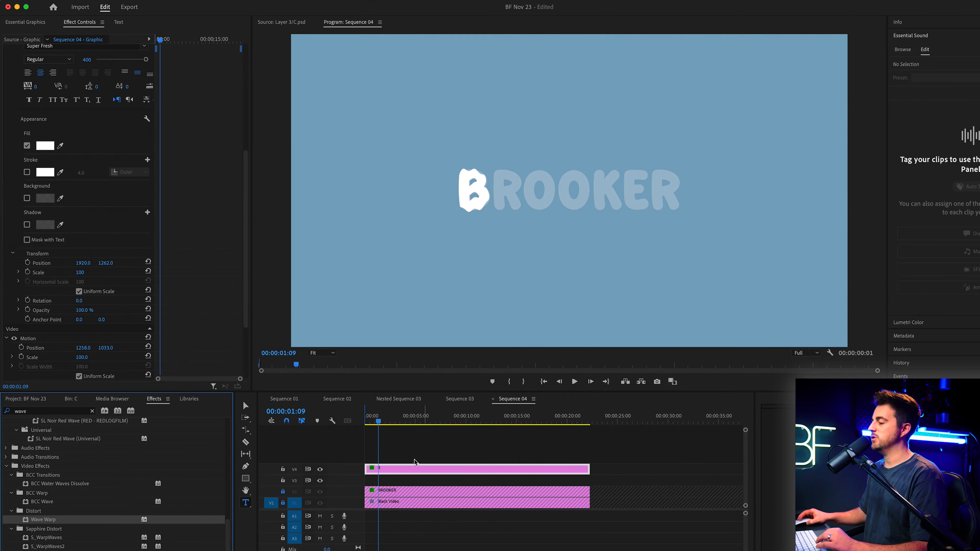
scroll(37, 189, up, 5)
click(34, 125)
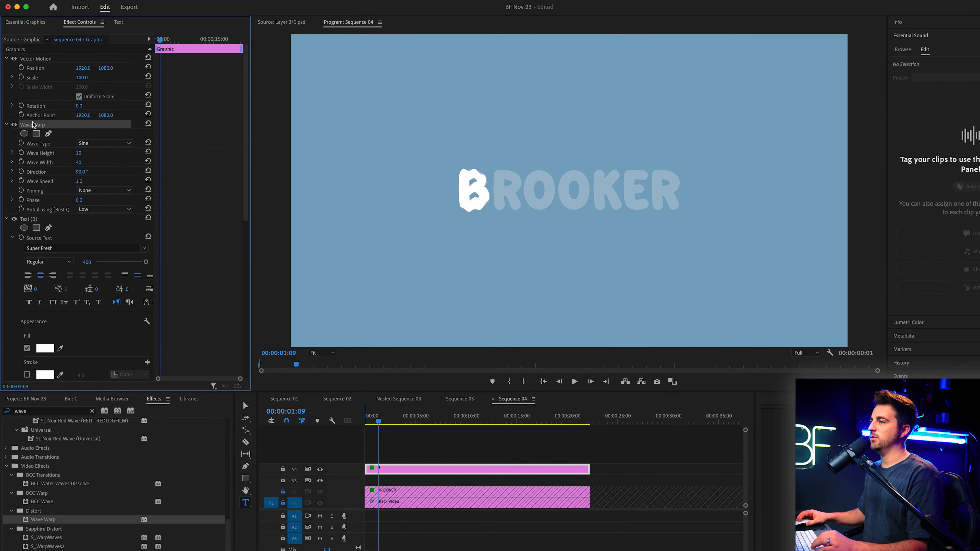
- Try the Uncircle and Semicircle wave types on the B clip's Wave Warp, and settle on Circle
click(82, 144)
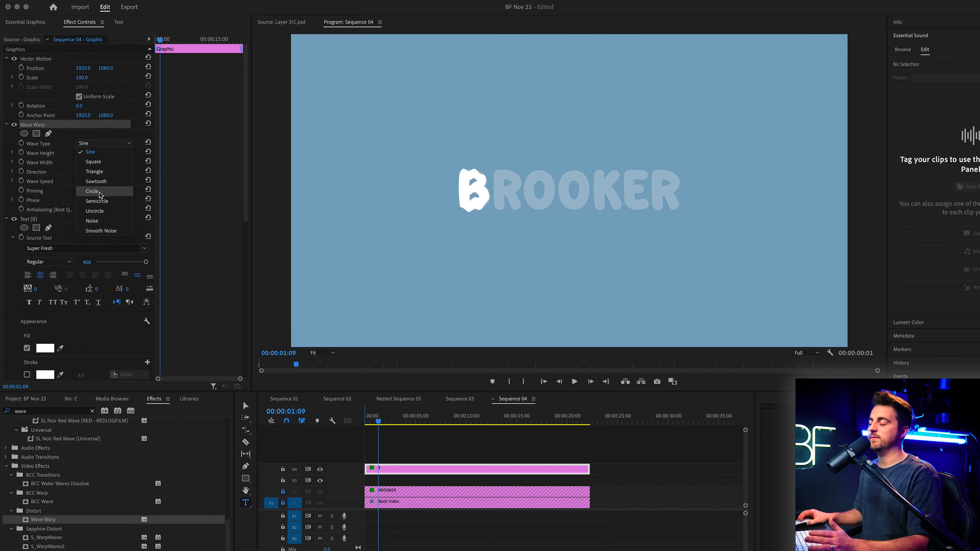
click(95, 210)
click(104, 143)
click(102, 199)
click(104, 144)
click(105, 192)
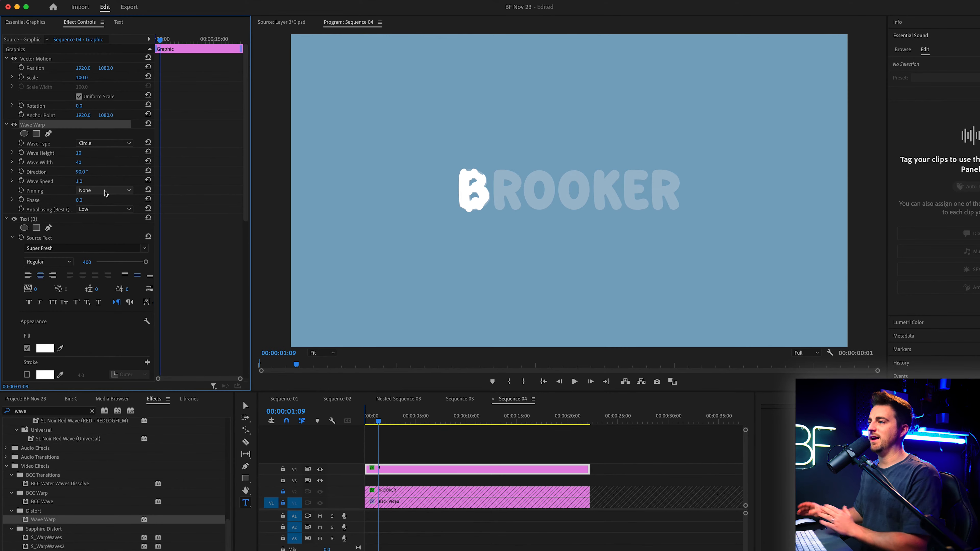
- Set the Wave Height to 139 and start keyframing it at the beginning of the sequence
drag(78, 155, 111, 152)
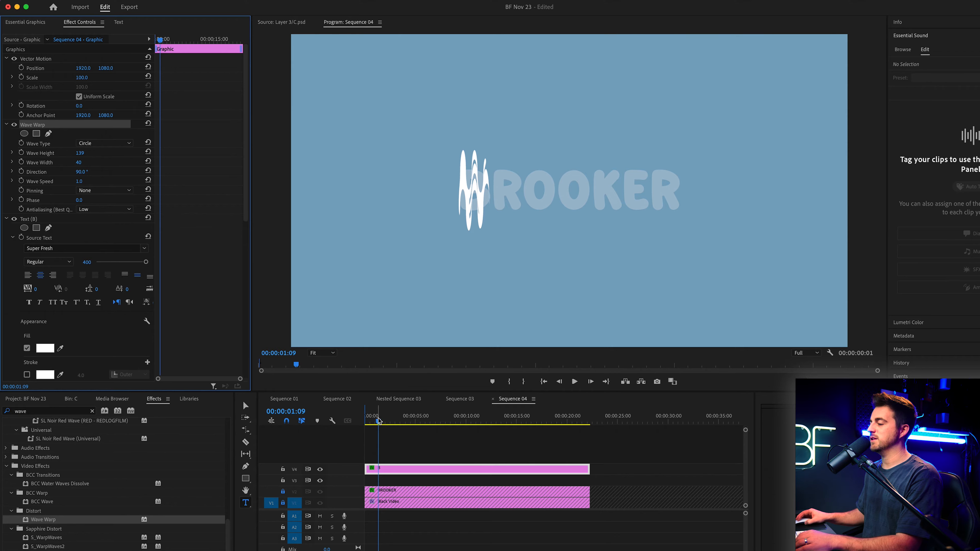
drag(378, 418, 303, 423)
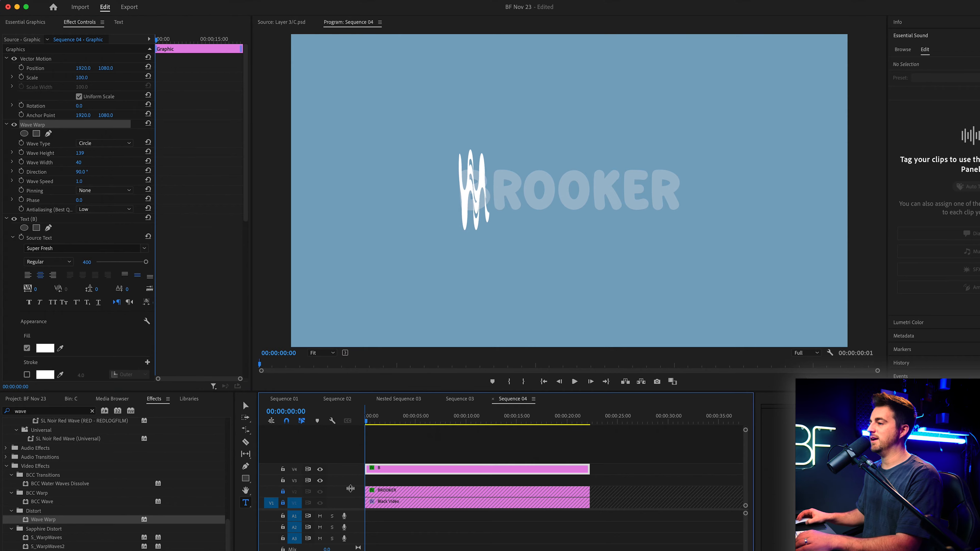
click(22, 154)
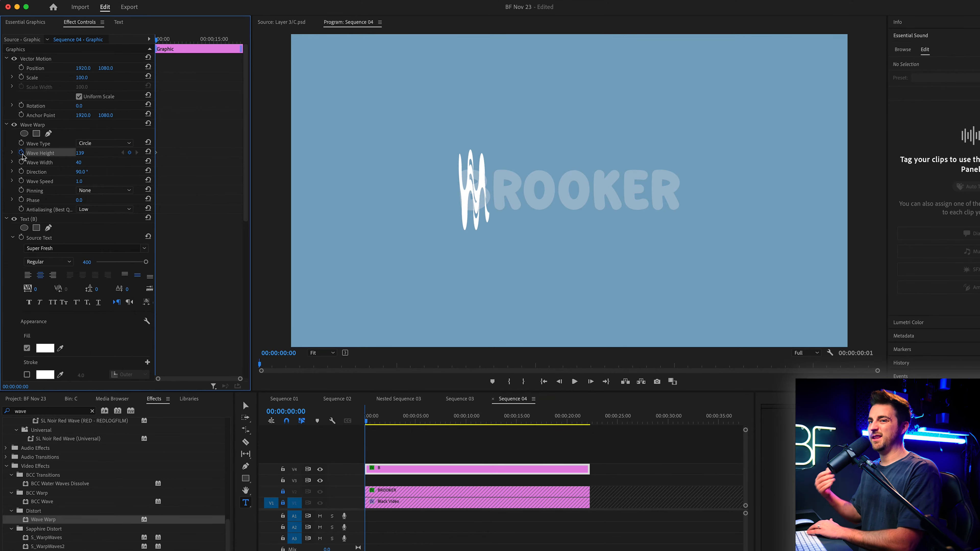
- Add a Wave Height keyframe of -79 at 00:00:00:04
key(Right)
key(Right)
key(Right)
key(Right)
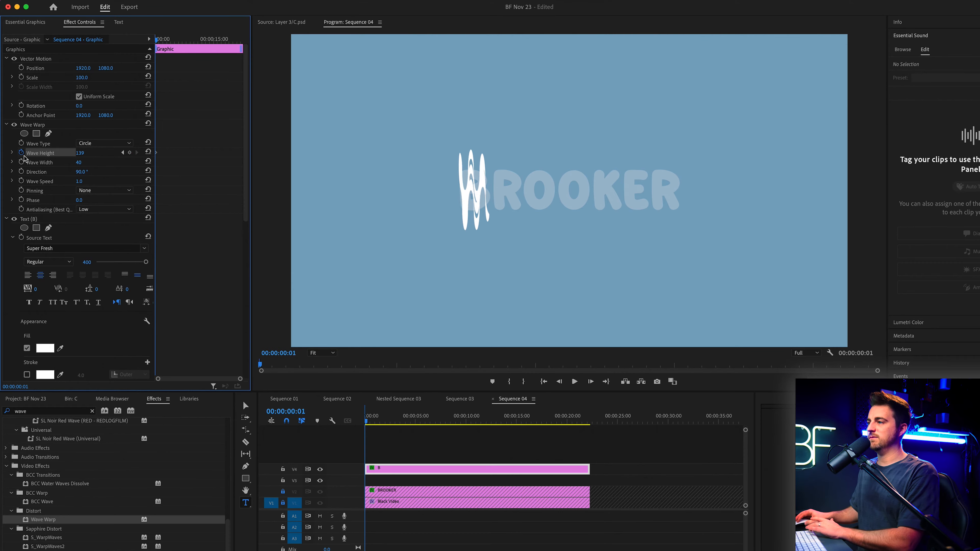
drag(82, 153, 10, 153)
key(super+z)
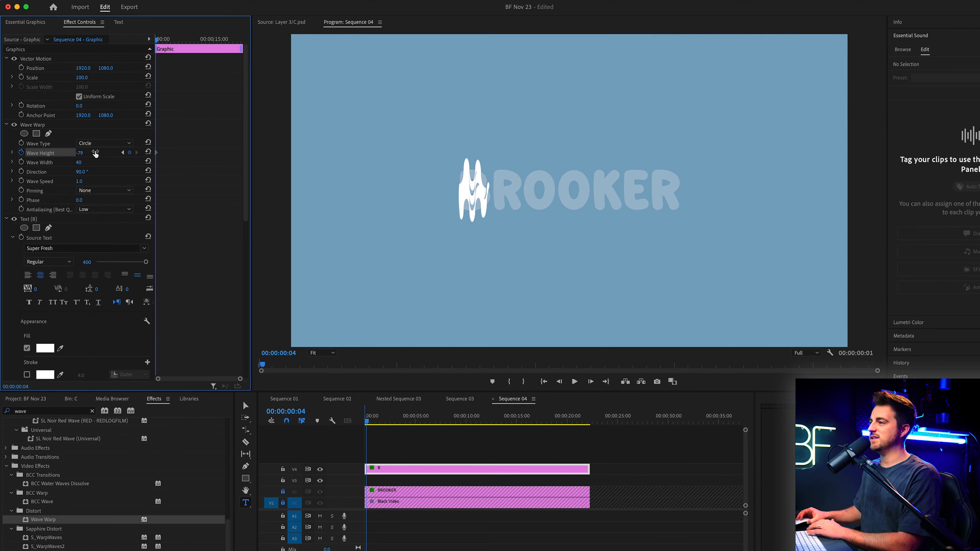
- Add a Wave Height keyframe of 67 four frames further on, at 00:00:00:08
key(Right)
key(Right)
key(Right)
key(Right)
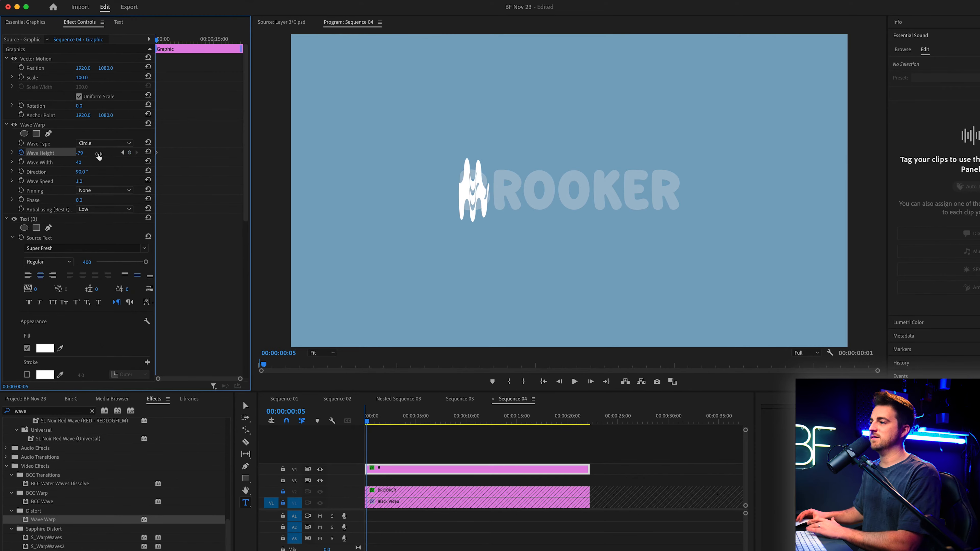
drag(86, 154, 142, 153)
- Add a Wave Height keyframe of -26 at 00:00:00:12
key(Right)
key(Right)
key(Right)
key(Right)
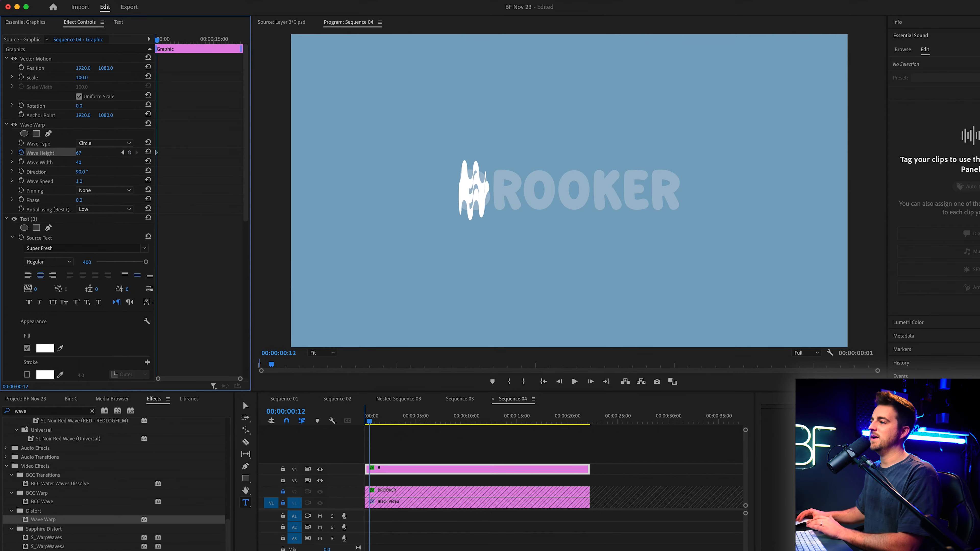
- Add a Wave Height keyframe of 46 at 00:00:00:17
key(Right)
key(Right)
key(Right)
key(Right)
key(Right)
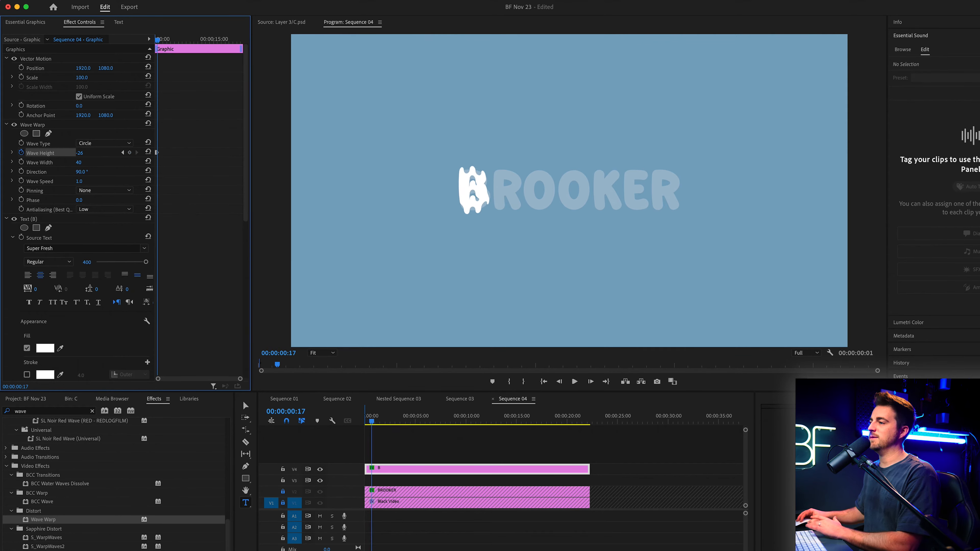
drag(86, 153, 88, 153)
- Continue adding Wave Height keyframes every few frames so the wave settles to 0 at 00:00:01:11
key(Right)
key(Right)
key(Right)
key(Right)
key(equal)
key(equal)
key(equal)
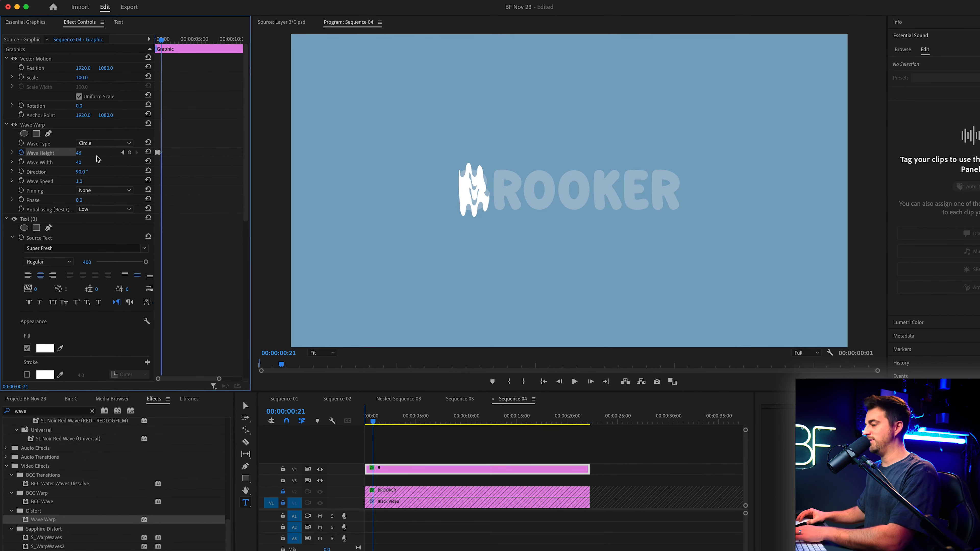
drag(79, 153, 88, 152)
key(Right)
key(Right)
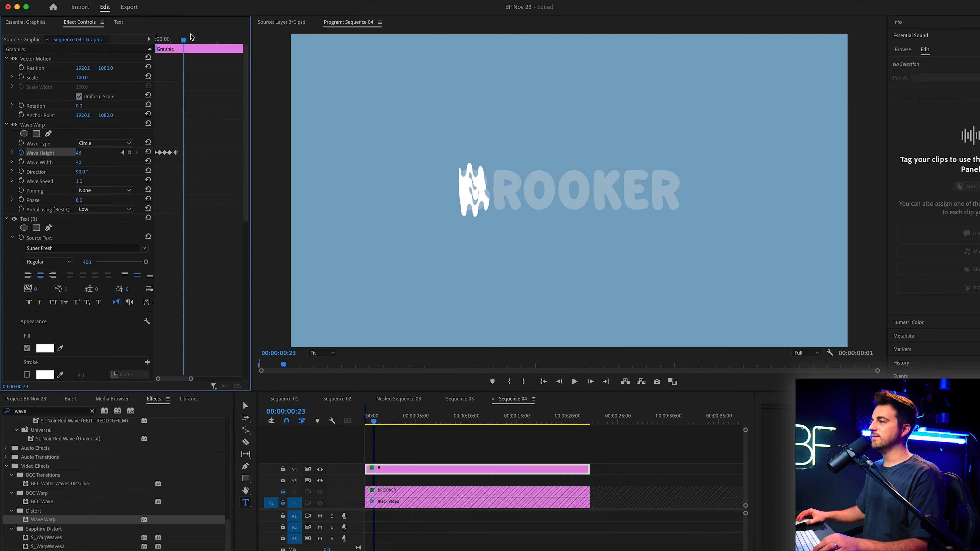
click(180, 39)
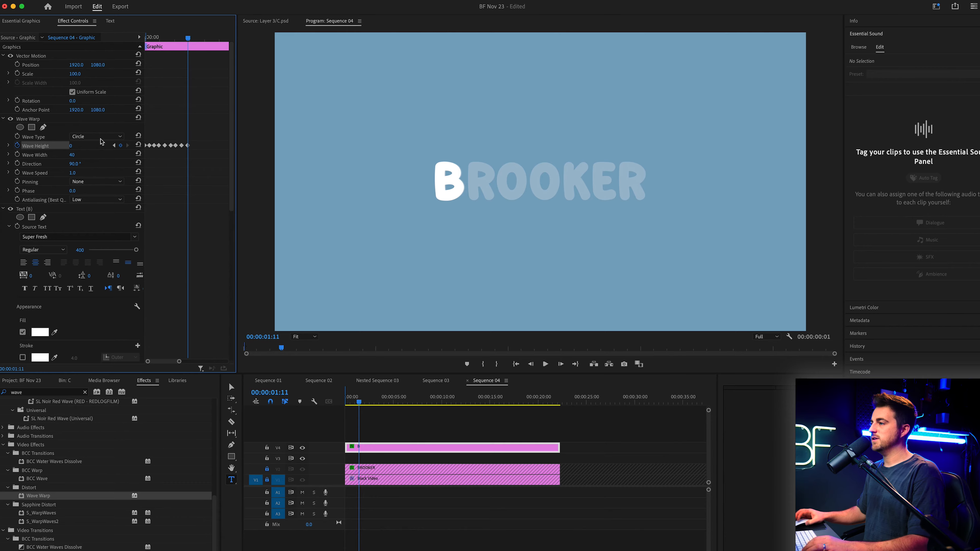
- Play back the B clip's Wave Height animation from the start of the sequence
drag(187, 38, 0, 58)
key(space)
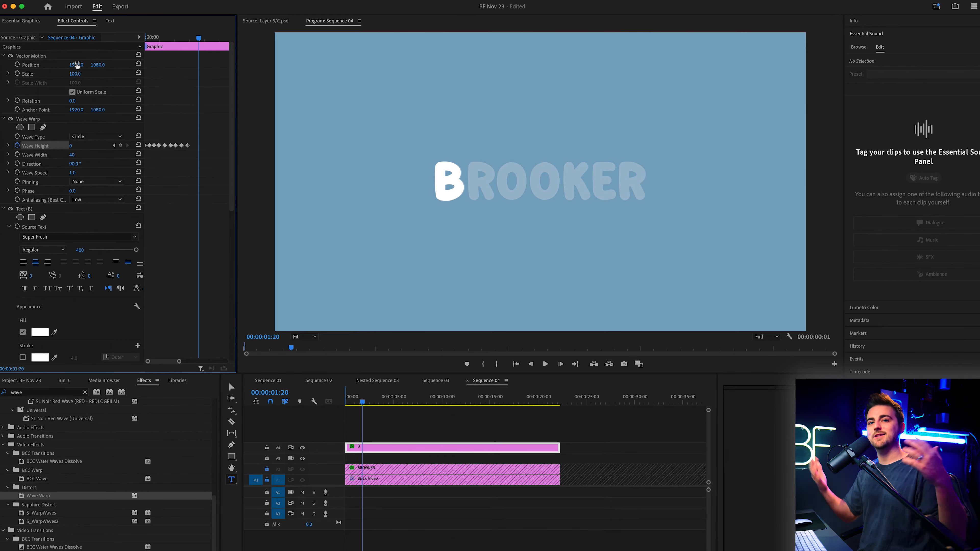
drag(196, 38, 24, 42)
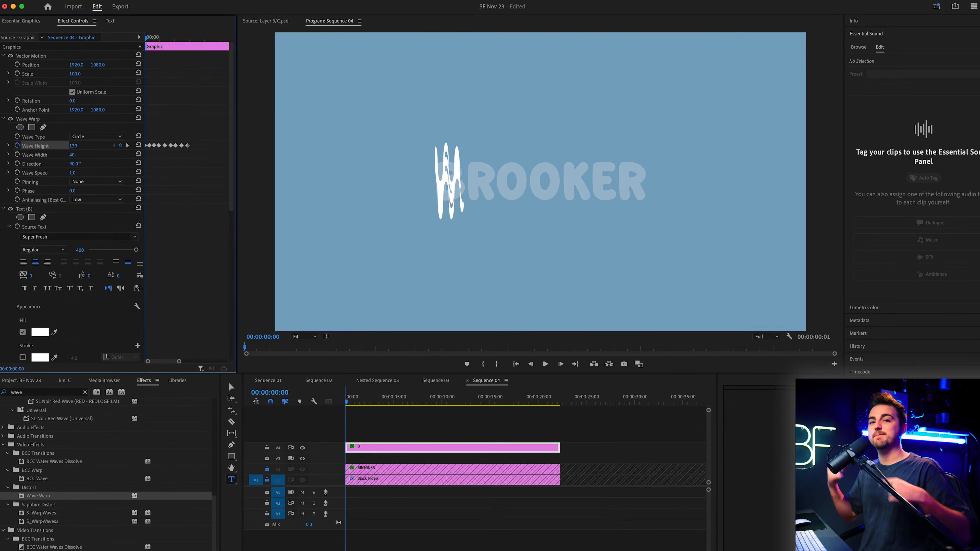
key(space)
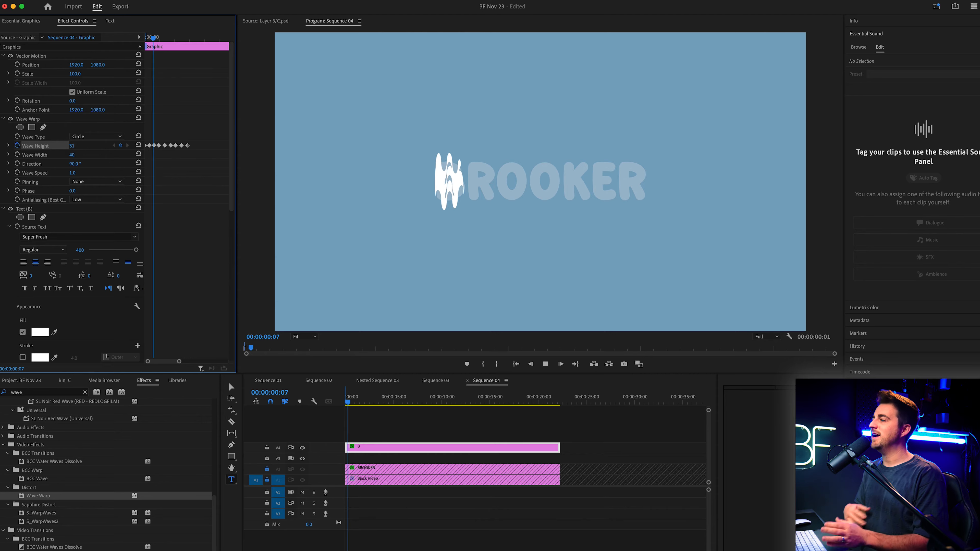
drag(208, 42, 29, 40)
key(space)
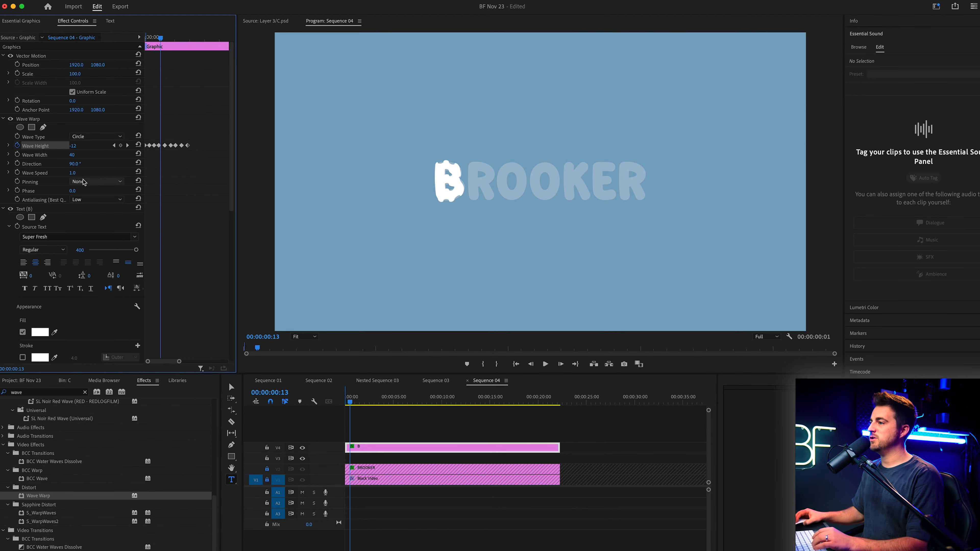
- Set the Wave Speed to 2.3 and try Center, All Edges and Top Edge pinning before returning Pinning to None
click(148, 38)
click(96, 182)
click(86, 208)
key(space)
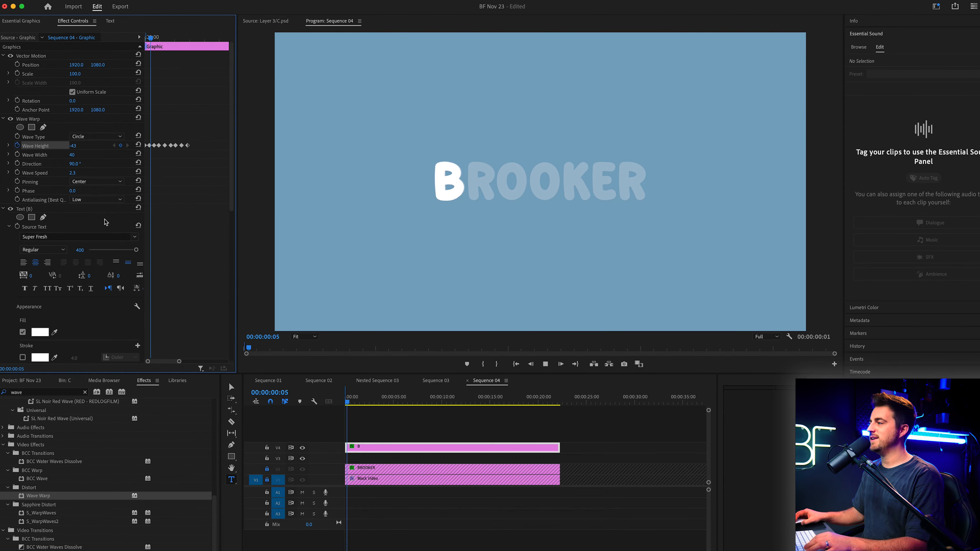
click(81, 182)
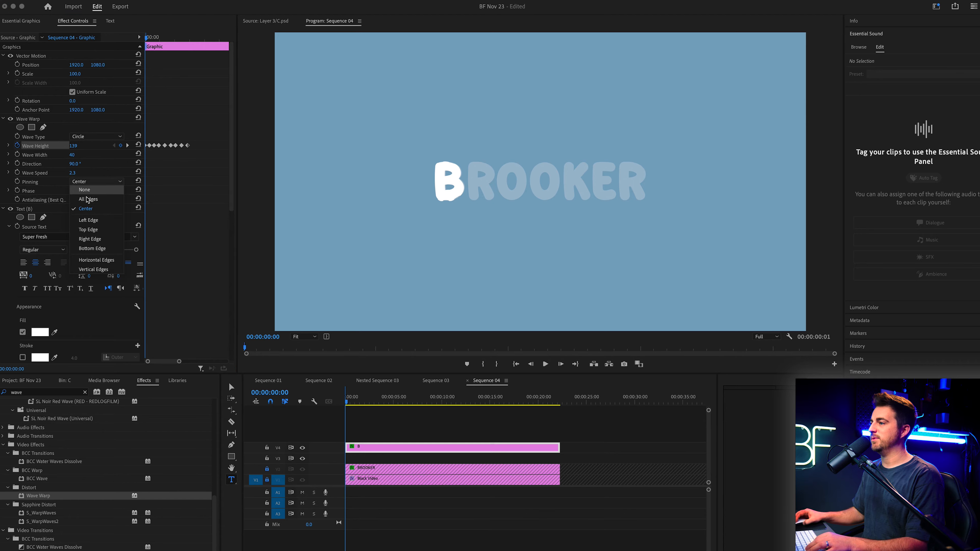
click(89, 199)
click(97, 181)
click(88, 230)
key(space)
click(98, 190)
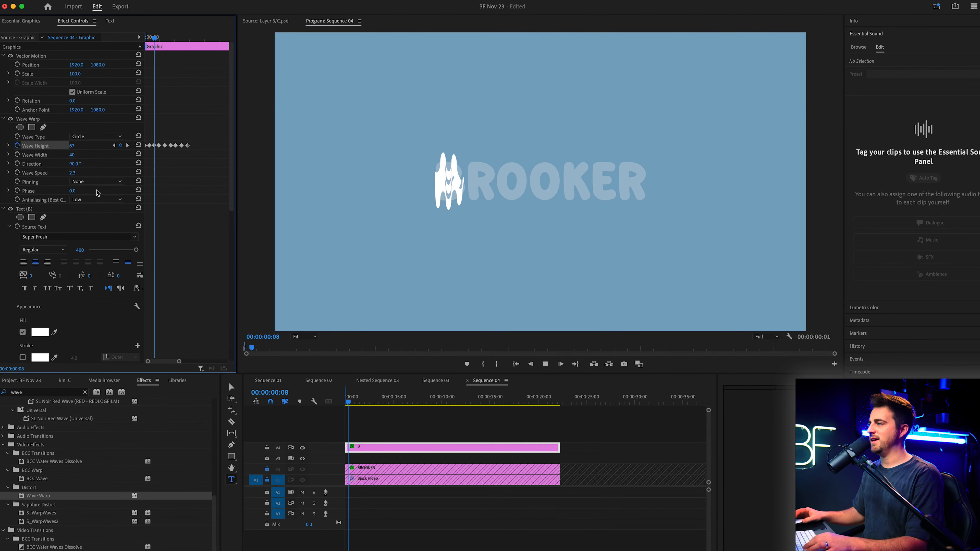
- Apply Ease In and Ease Out to all Wave Height keyframes and move the last one to about 00:00:01:20
drag(155, 38, 87, 41)
key(space)
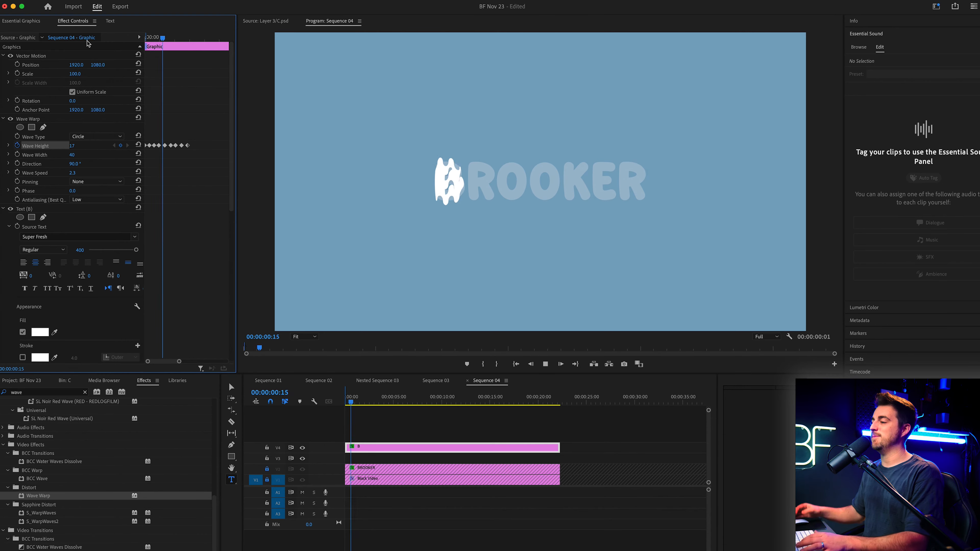
right_click(159, 148)
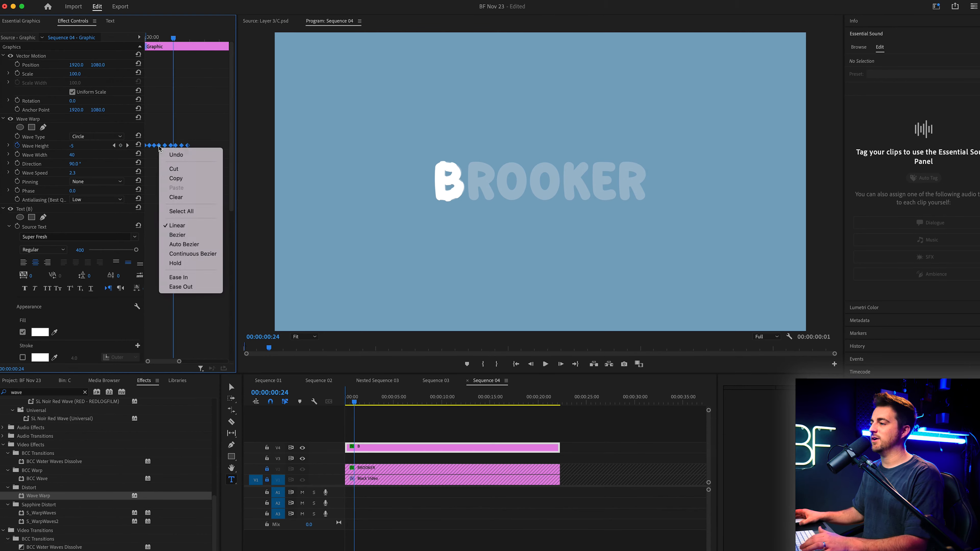
click(194, 283)
drag(173, 37, 101, 46)
key(space)
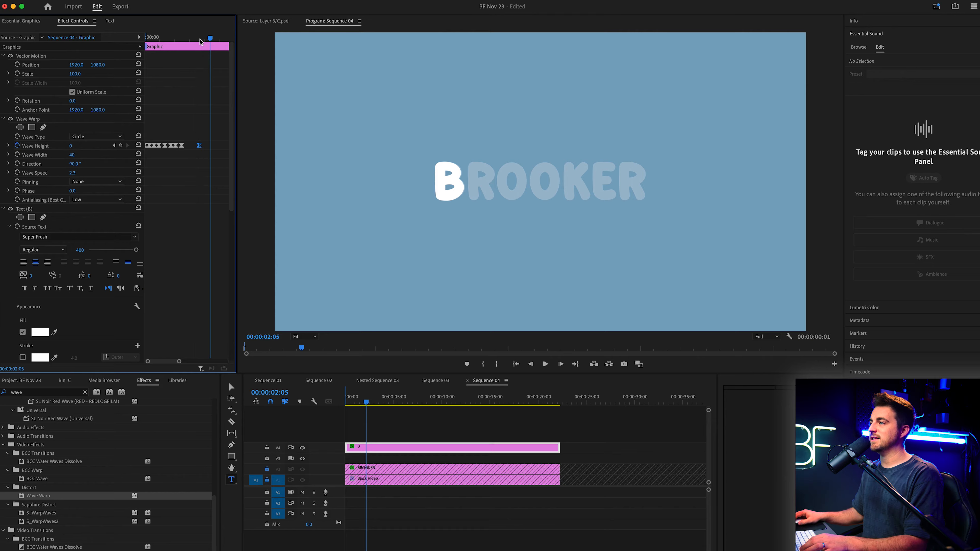
- Replay the eased B letter animation from the start of the sequence
drag(200, 42, 36, 45)
key(space)
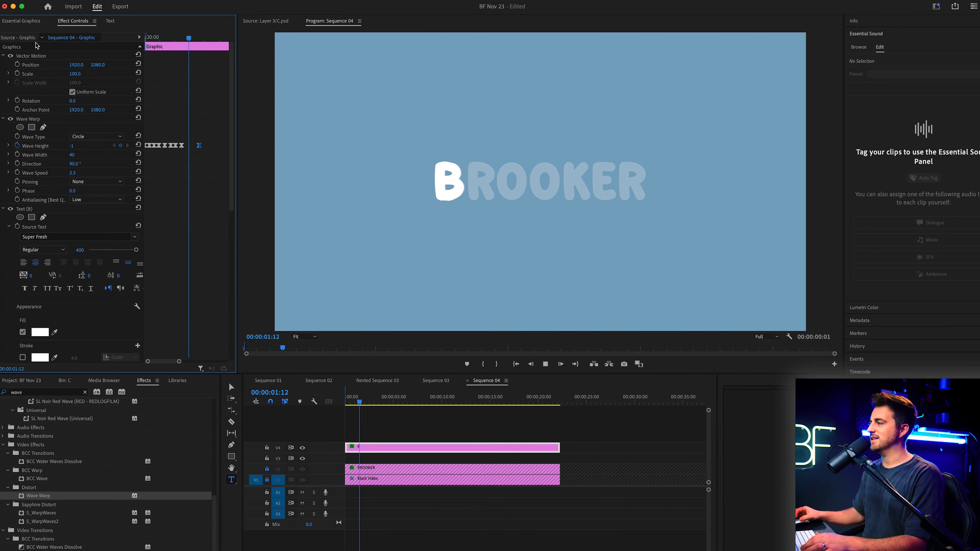
drag(187, 42, 18, 39)
key(space)
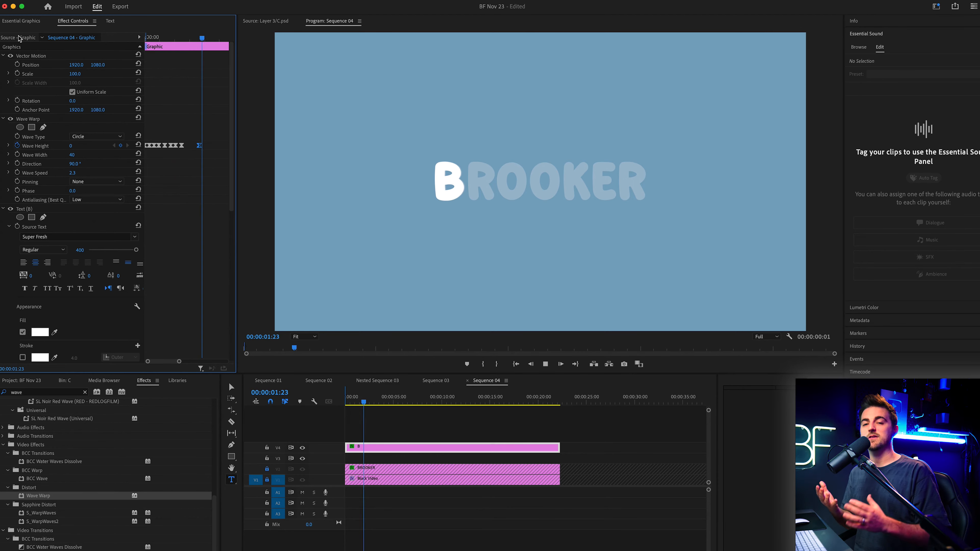
key(space)
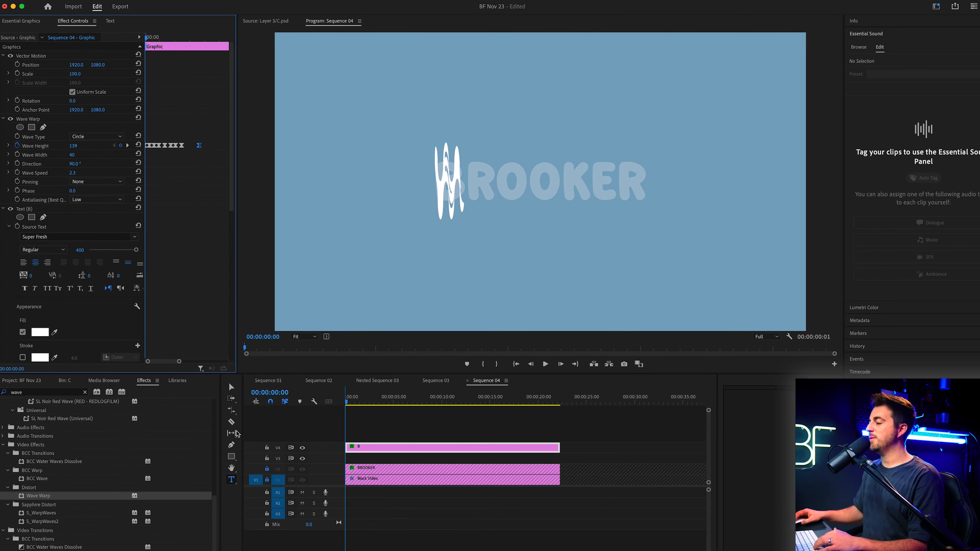
- Move the B clip down to track V3 and place a copy of it directly above on V4, starting at the same time
drag(364, 448, 363, 457)
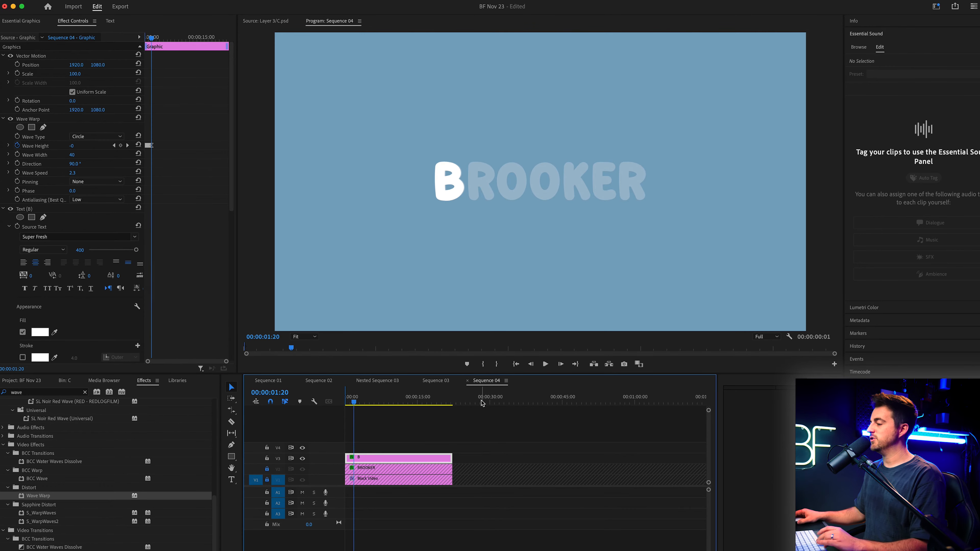
click(481, 399)
key(super+v)
click(496, 402)
drag(509, 460, 371, 448)
- Replace the V4 copy's text with the letter R and set its horizontal Motion position to 1387
click(352, 403)
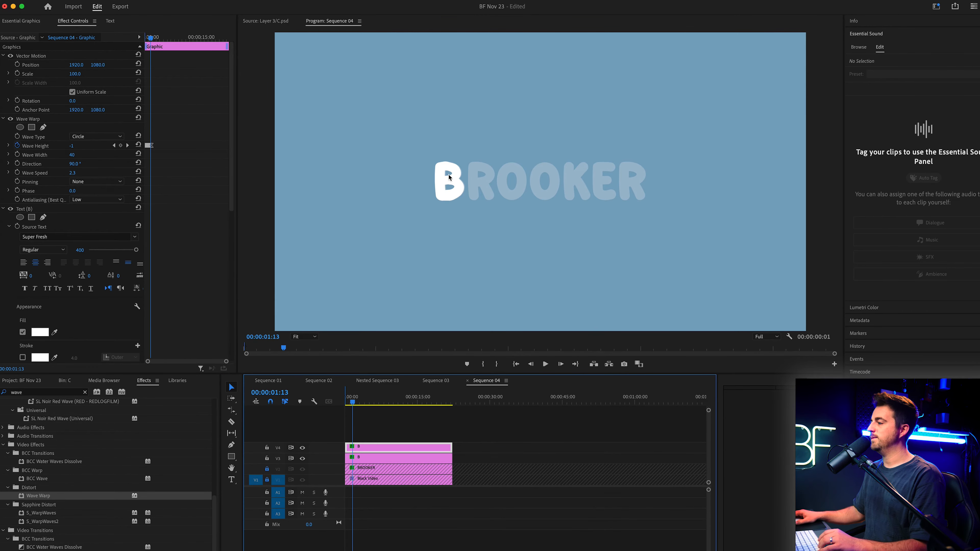
double_click(451, 191)
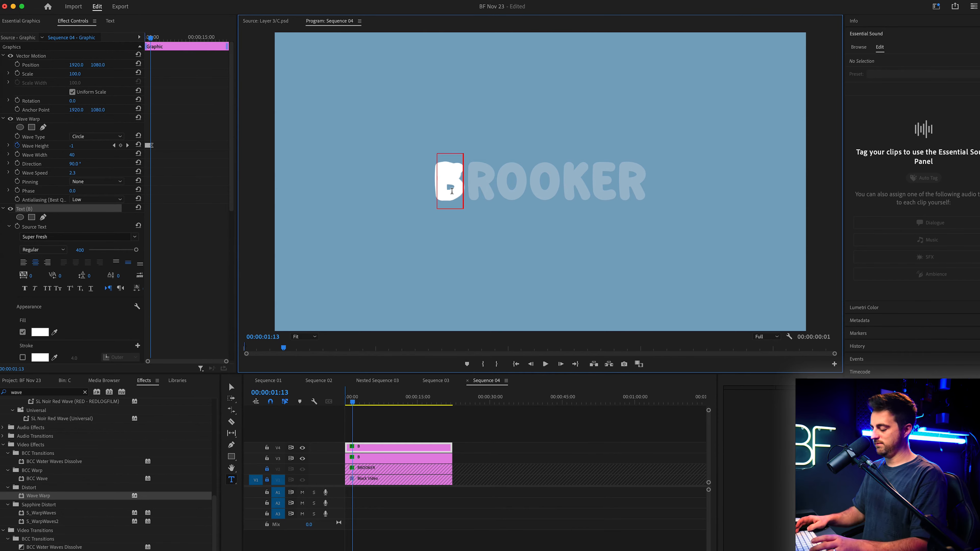
scroll(109, 282, down, 10)
click(32, 234)
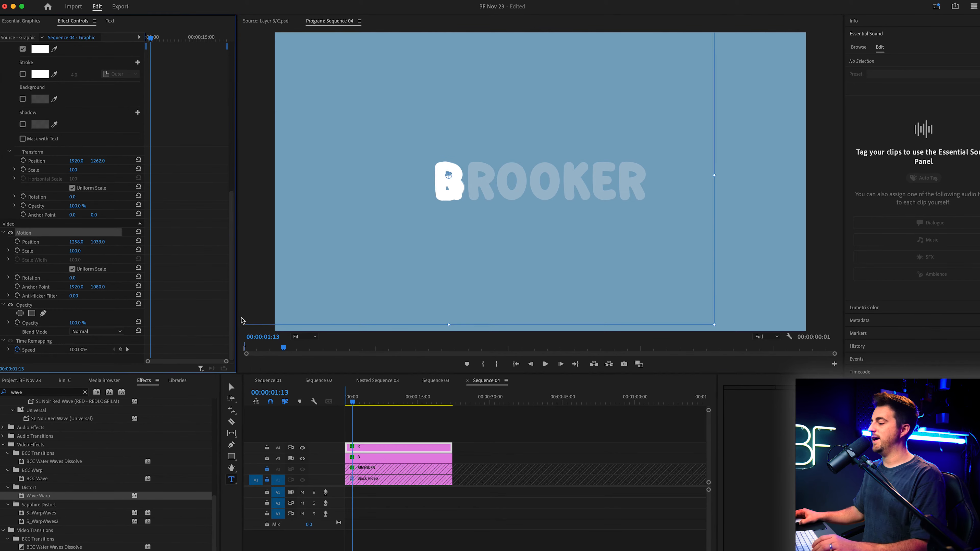
click(435, 402)
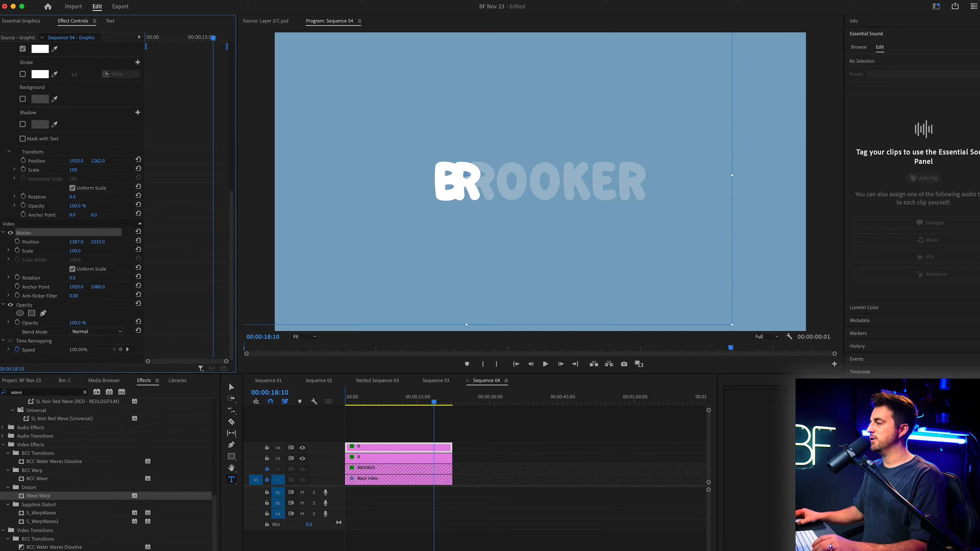
- Preview the full BROOKER letter animation from the start of the sequence
drag(402, 402, 210, 399)
key(space)
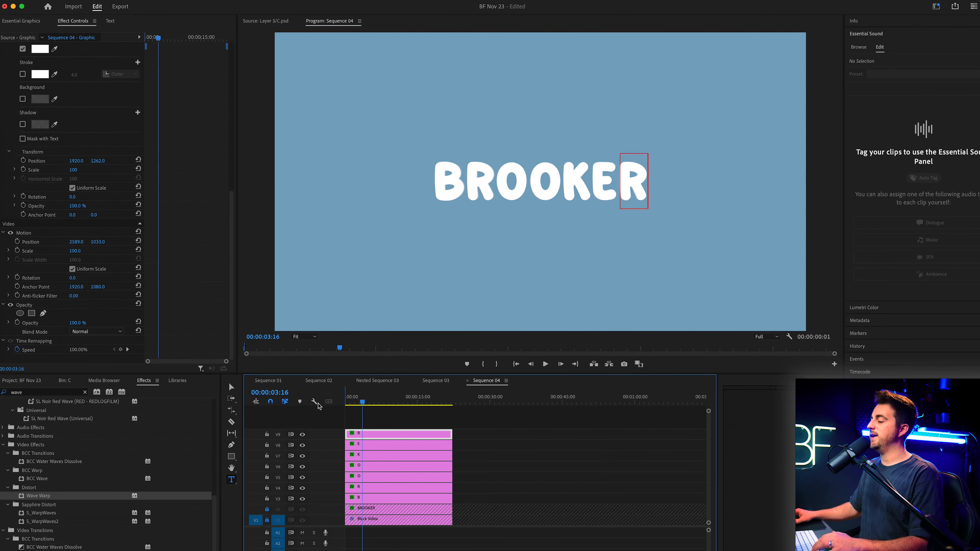
key(Home)
key(space)
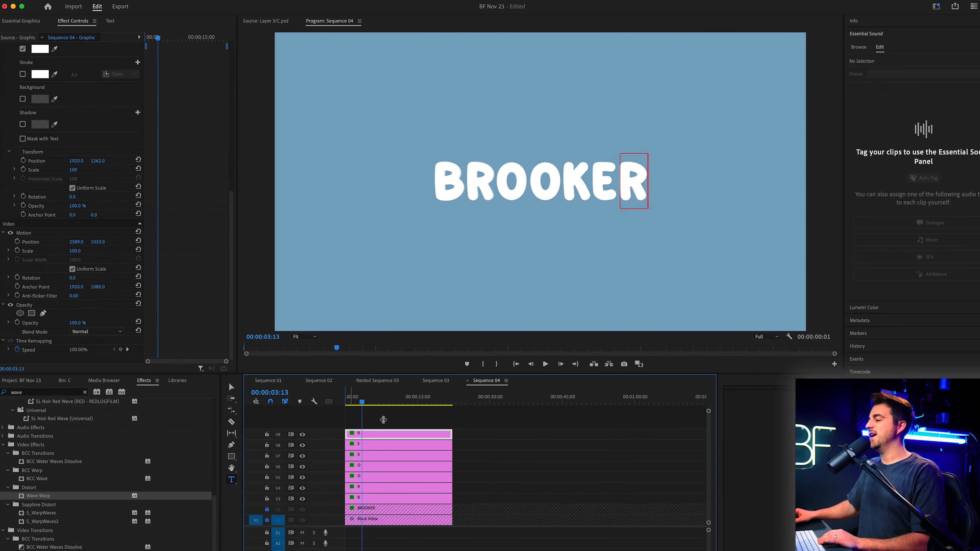
key(Home)
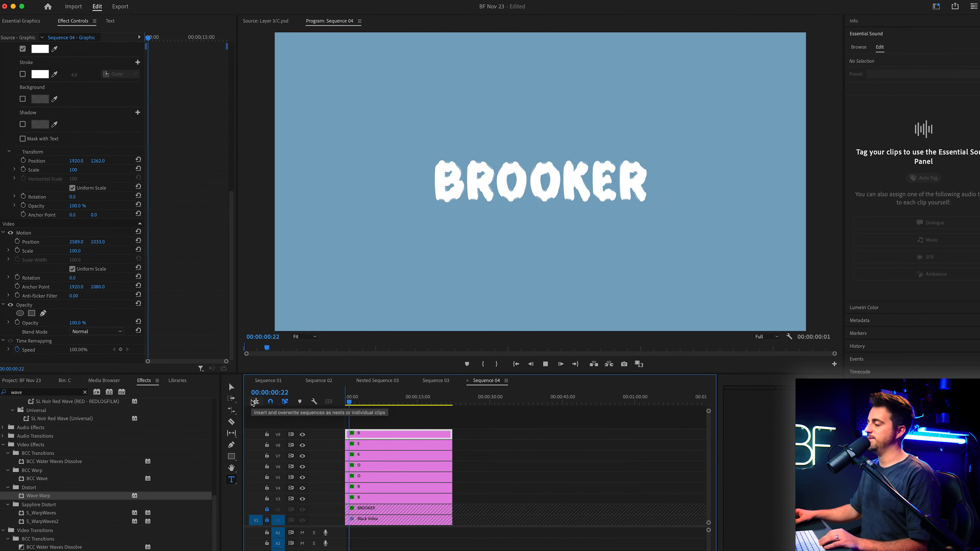